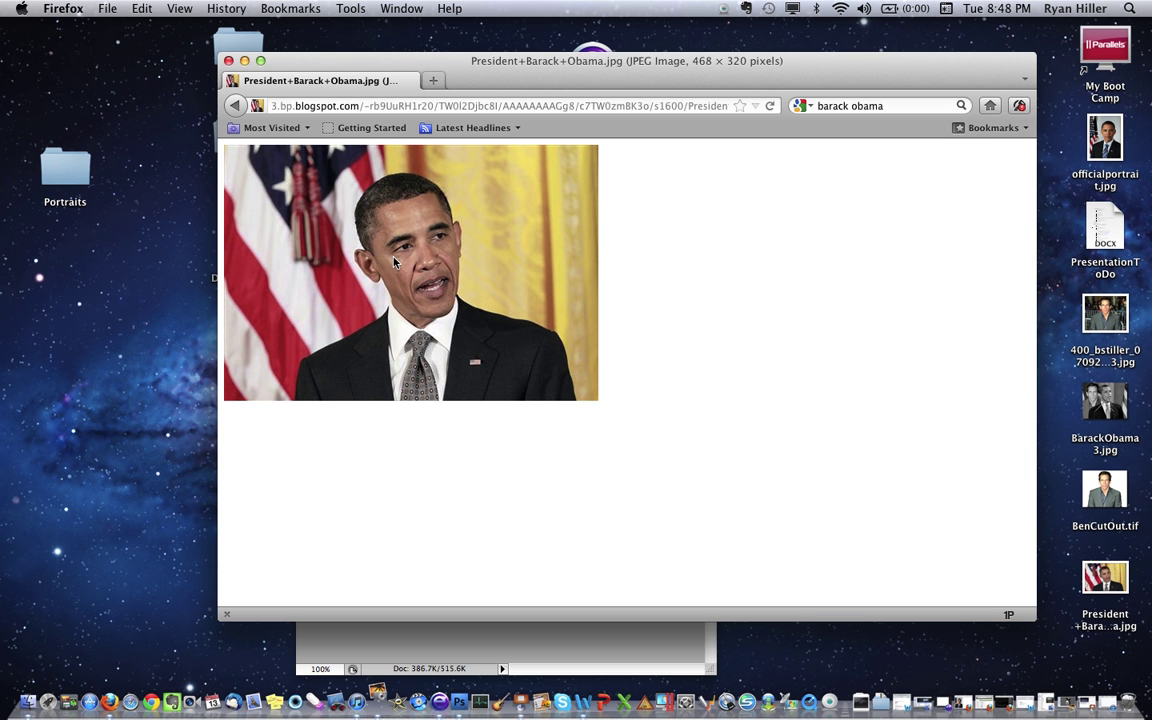
Save the Obama photo from Firefox to the Desktop as President Barack Obama.jpg, then close Downloads
right_click(441, 258)
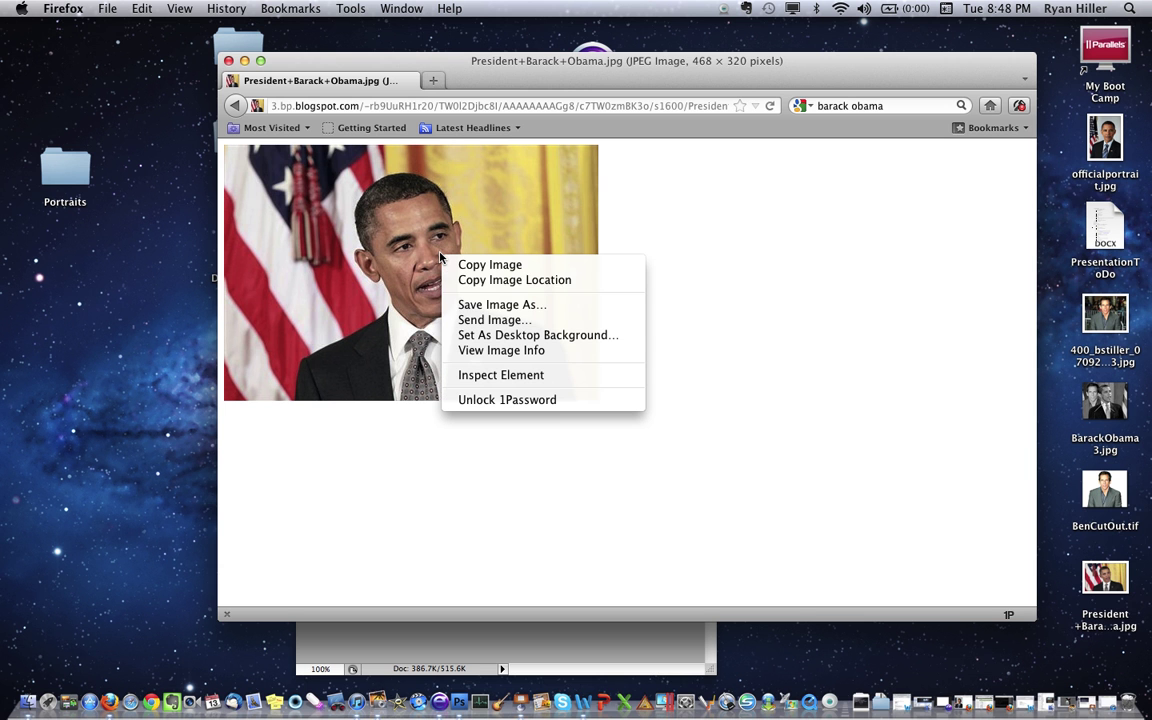
click(484, 306)
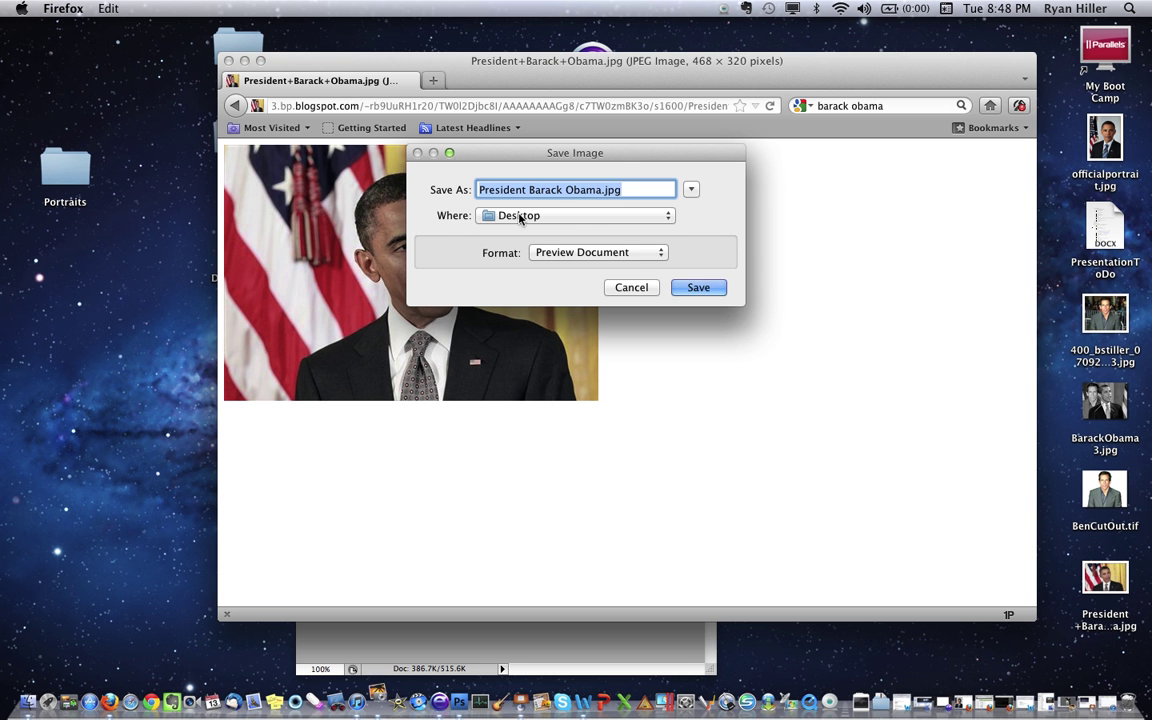
click(700, 290)
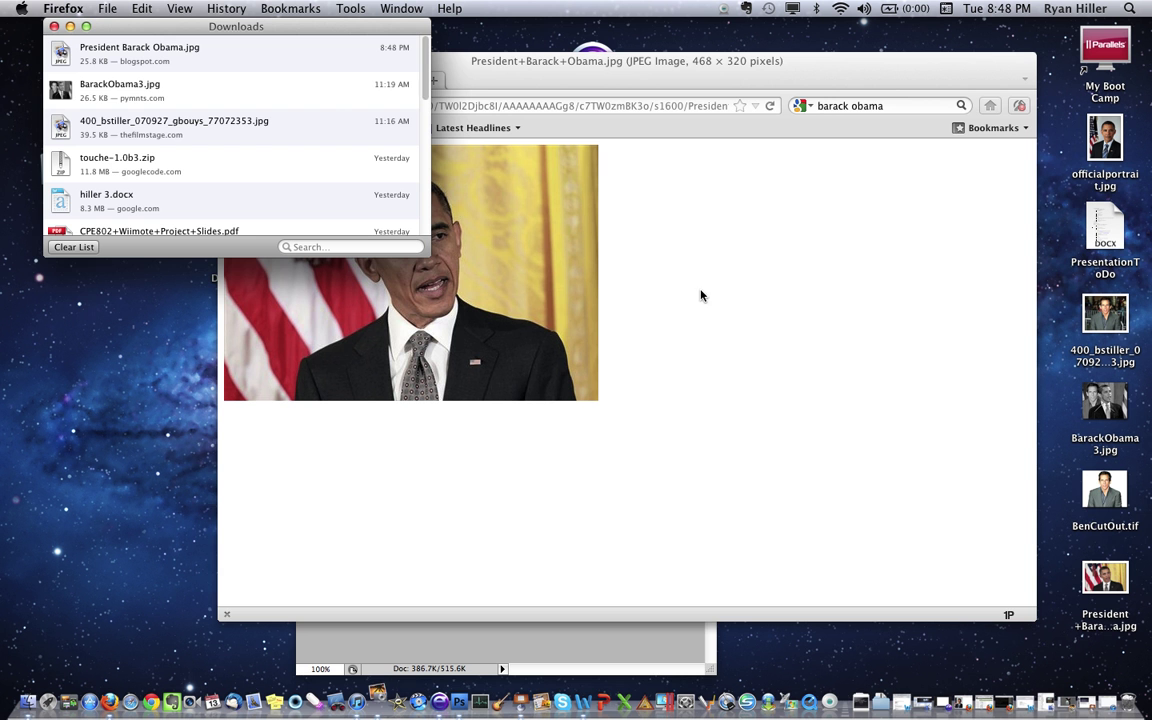
click(55, 26)
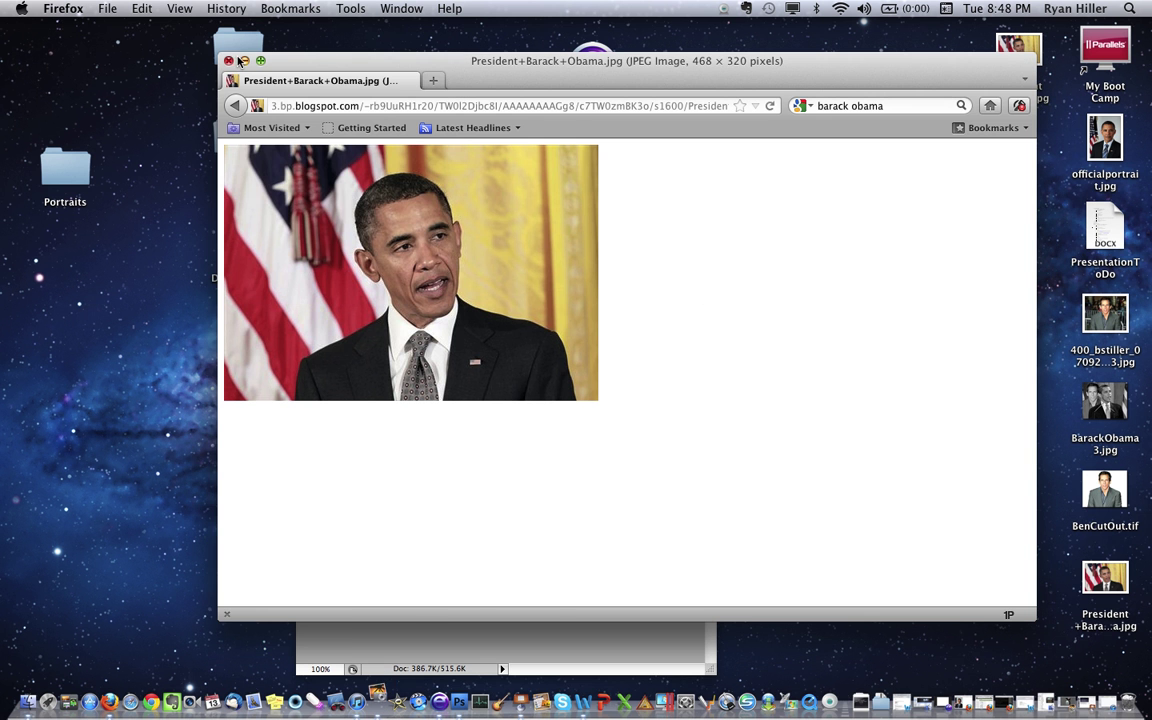
Minimize Firefox, dismiss the iPhoto prompt, and bring Photoshop forward with BenCutOut.tif repositioned
click(245, 62)
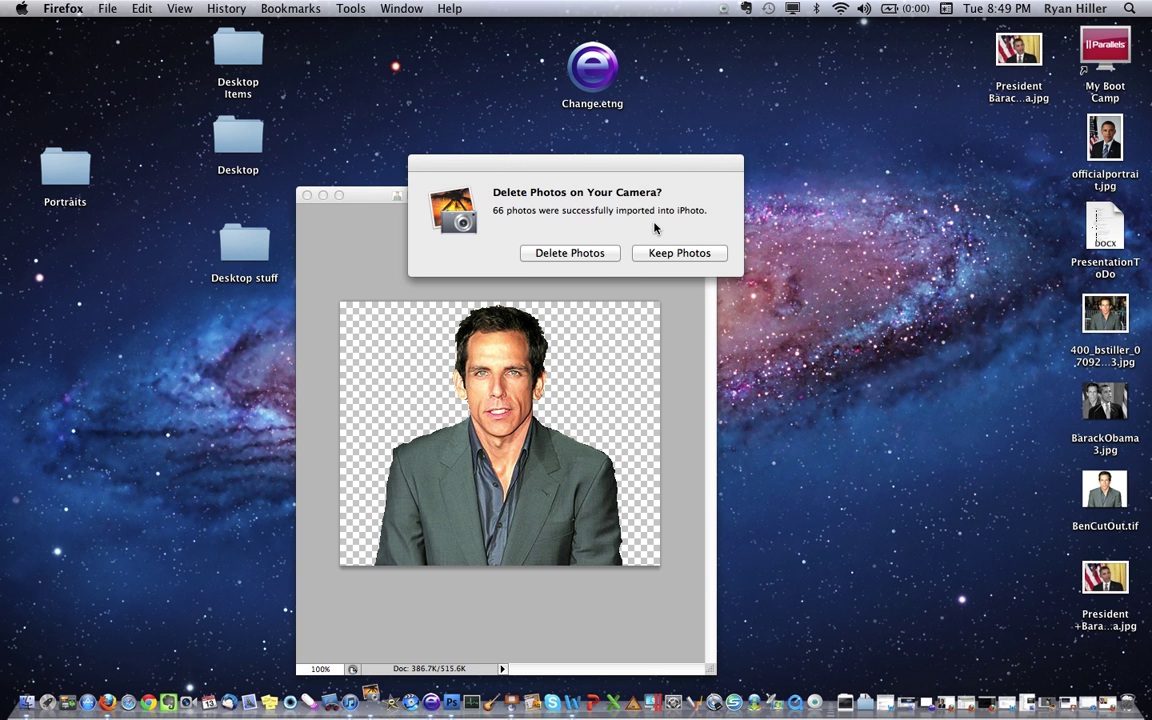
click(591, 206)
key(Return)
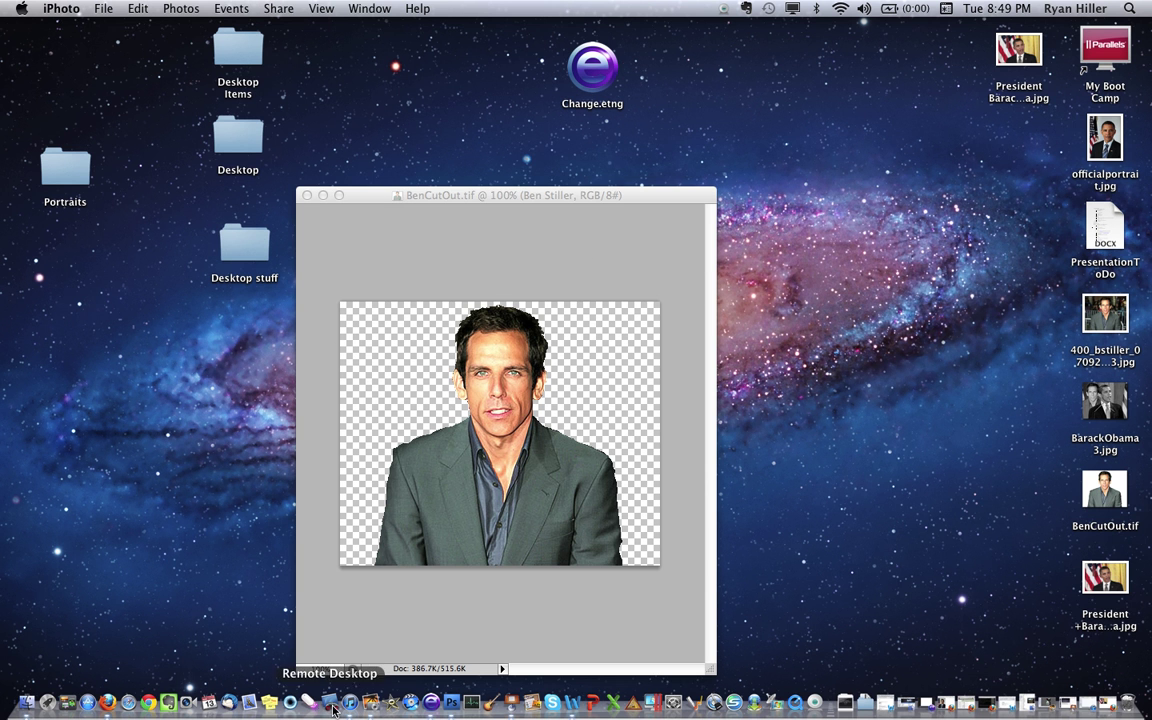
click(395, 671)
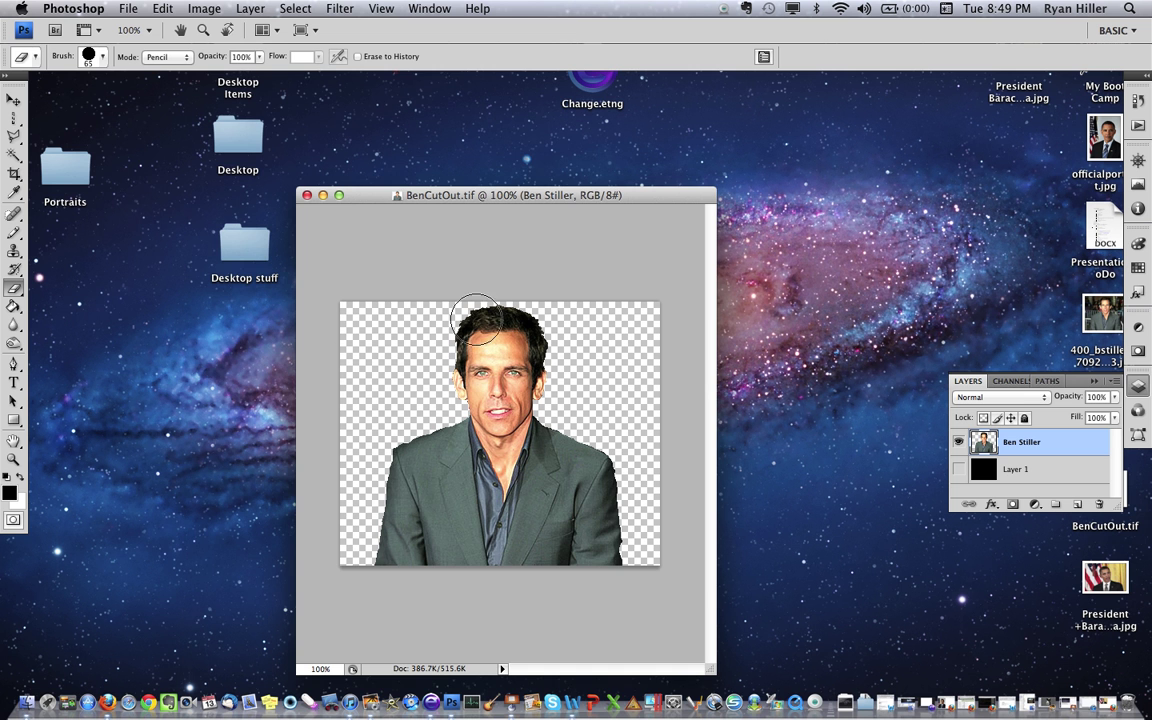
drag(507, 200, 339, 105)
Open President Barack Obama.jpg from the Desktop via File > Open
click(128, 8)
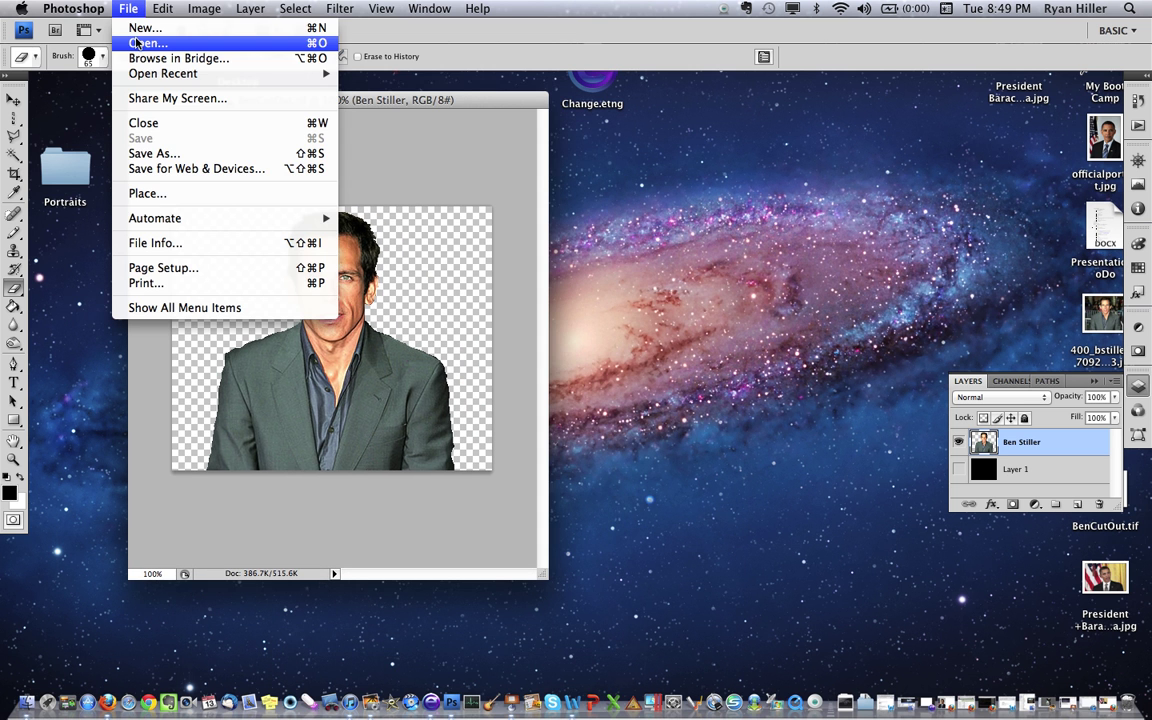
click(138, 44)
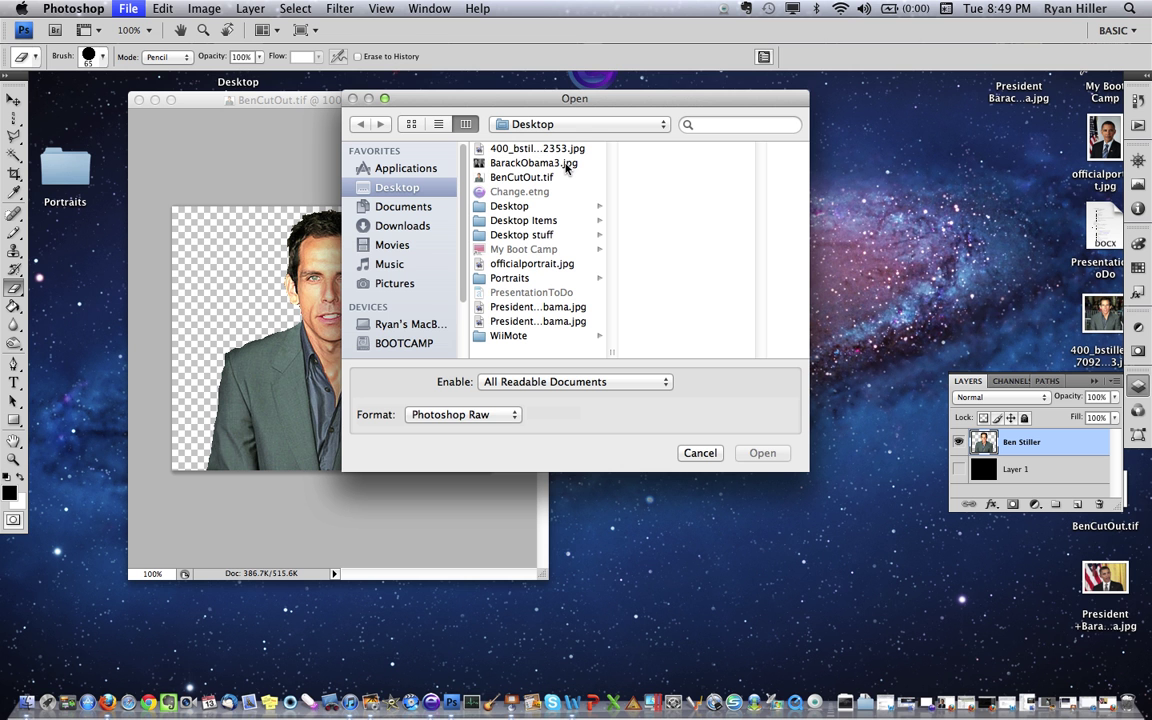
click(565, 164)
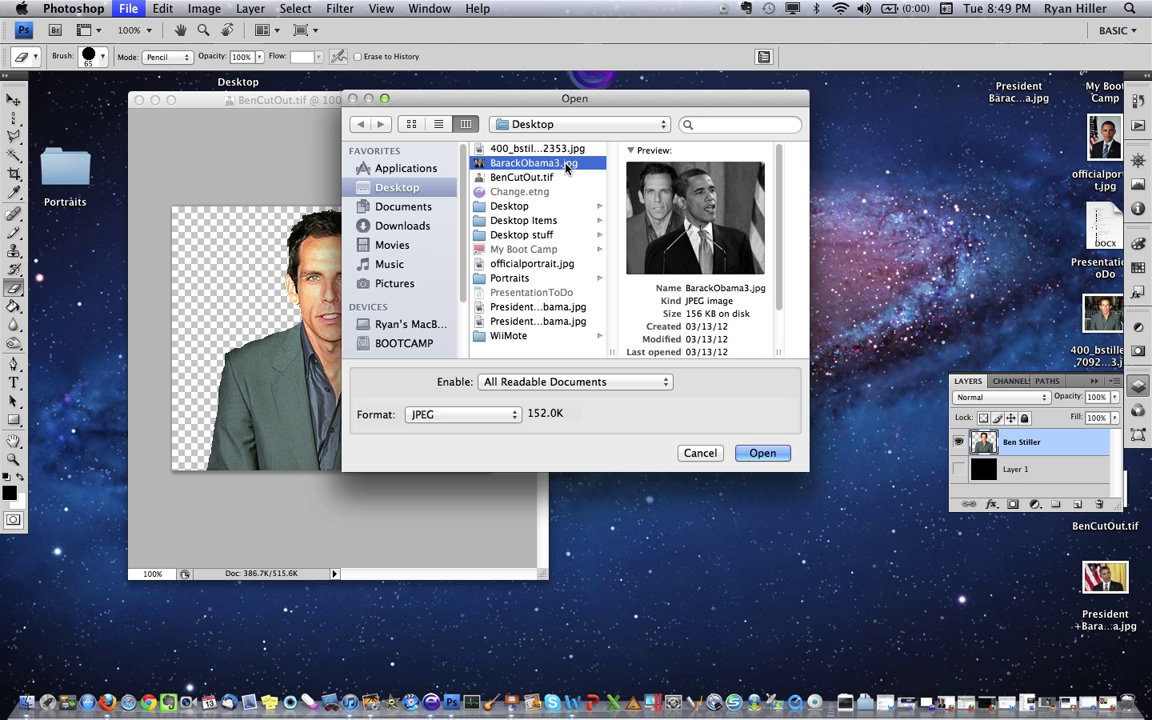
click(553, 150)
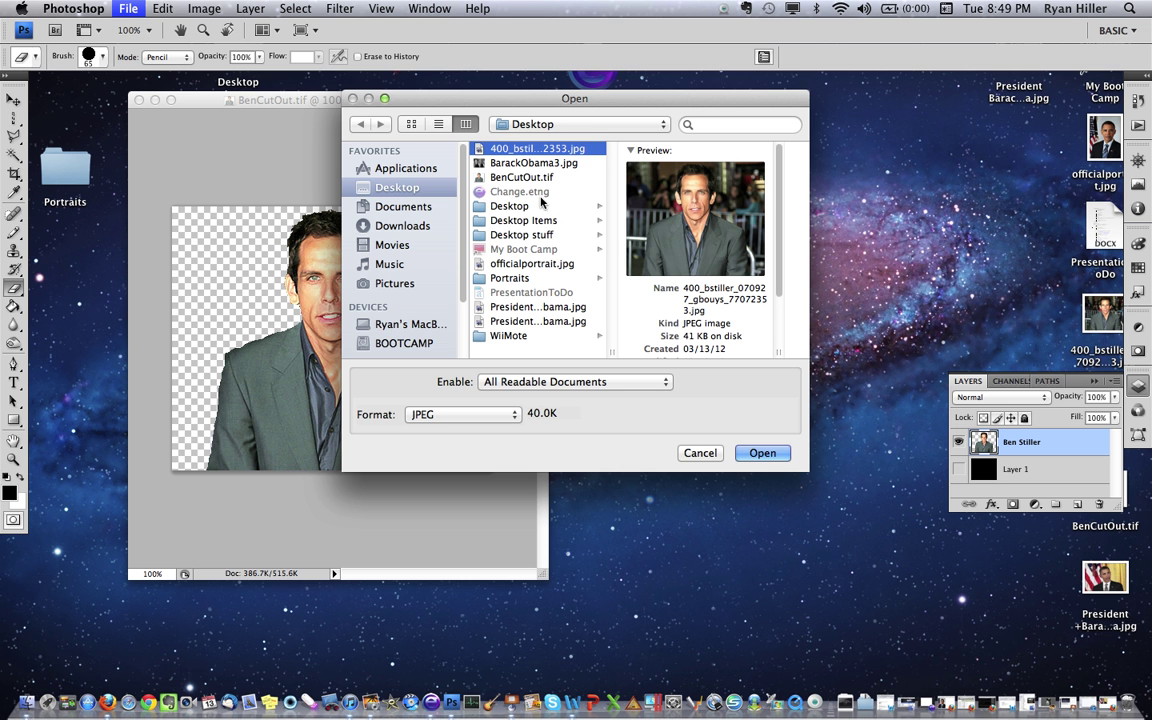
click(438, 124)
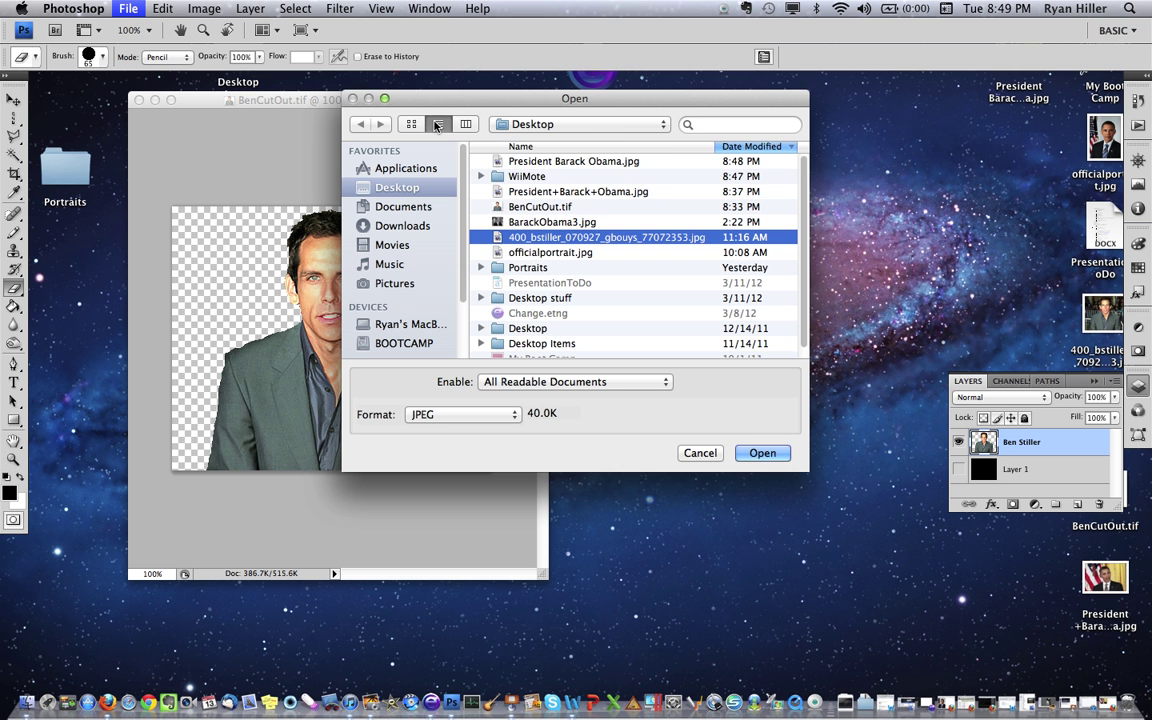
click(568, 161)
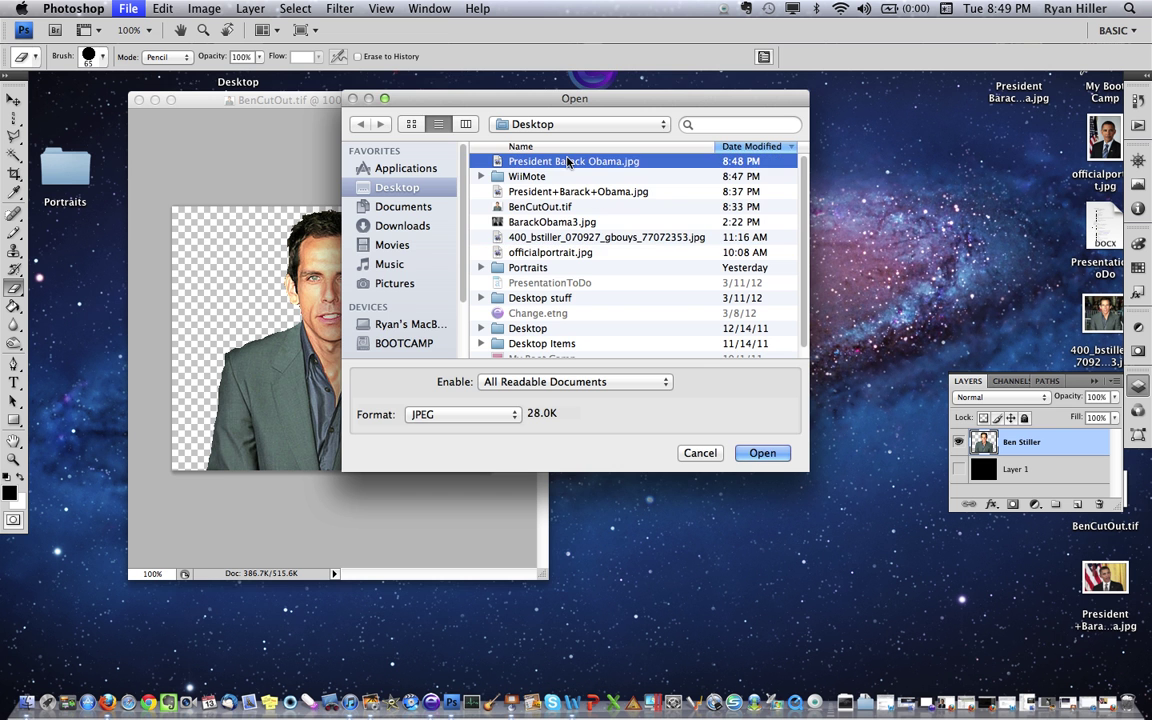
click(758, 451)
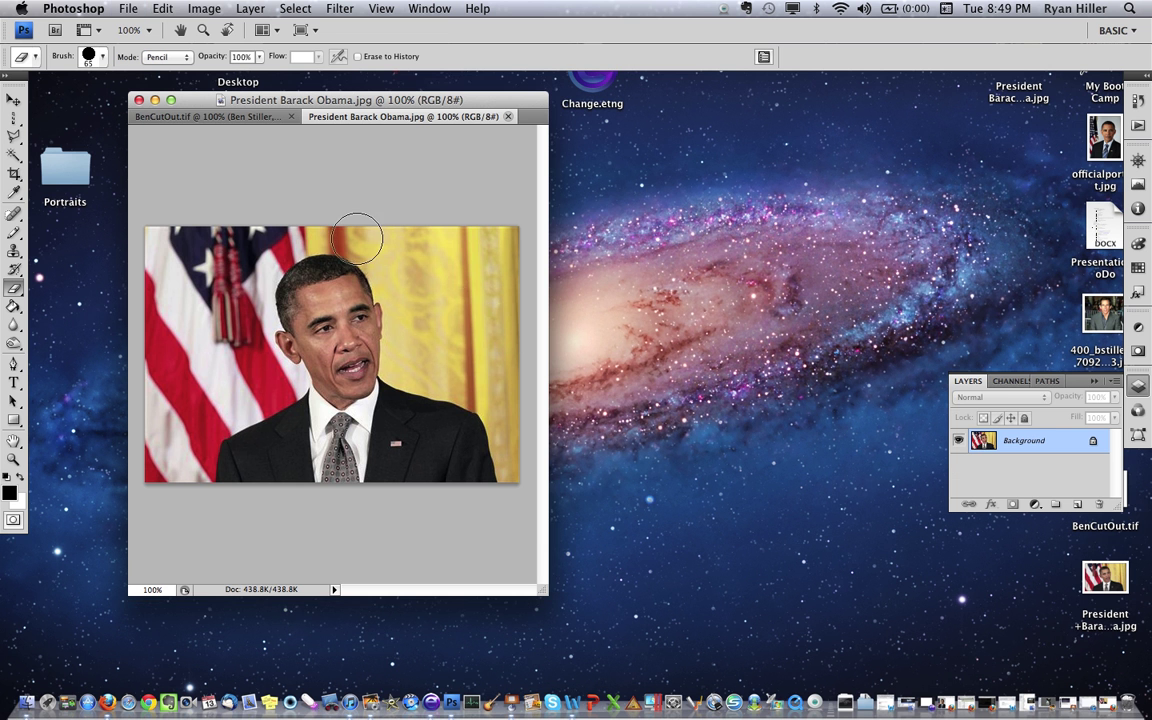
Toggle between the BenCutOut.tif and President Barack Obama.jpg tabs, finishing on BenCutOut.tif
drag(251, 100, 297, 104)
click(298, 125)
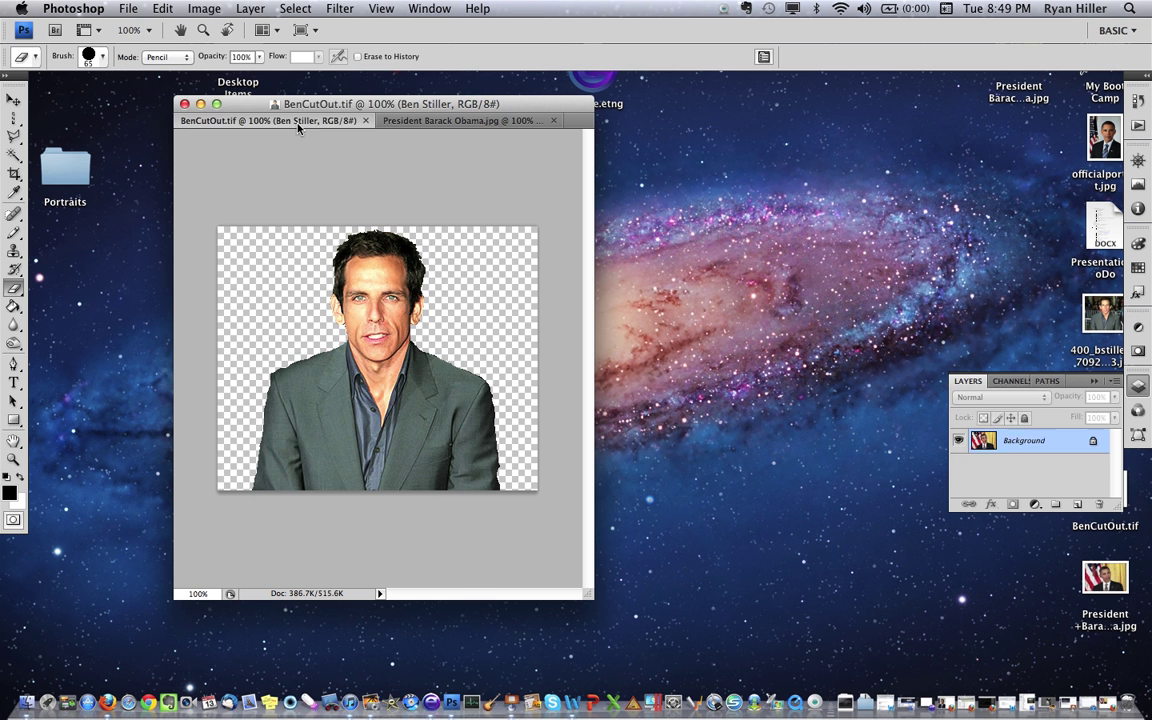
click(416, 121)
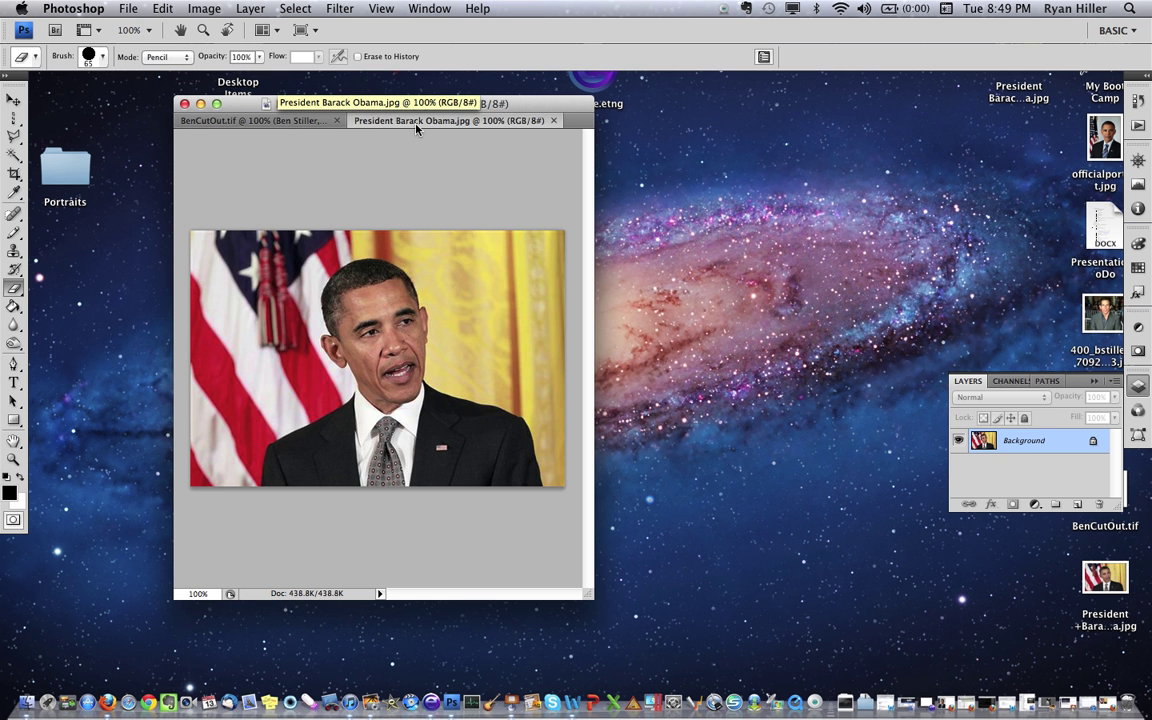
click(301, 121)
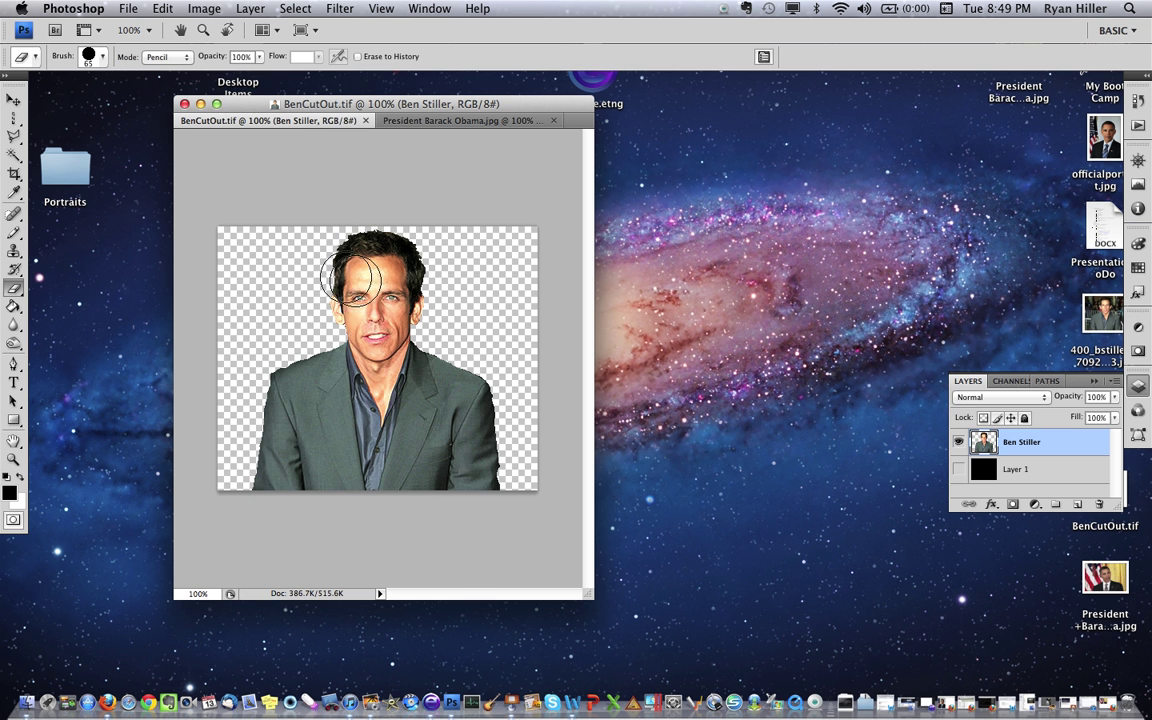
click(440, 121)
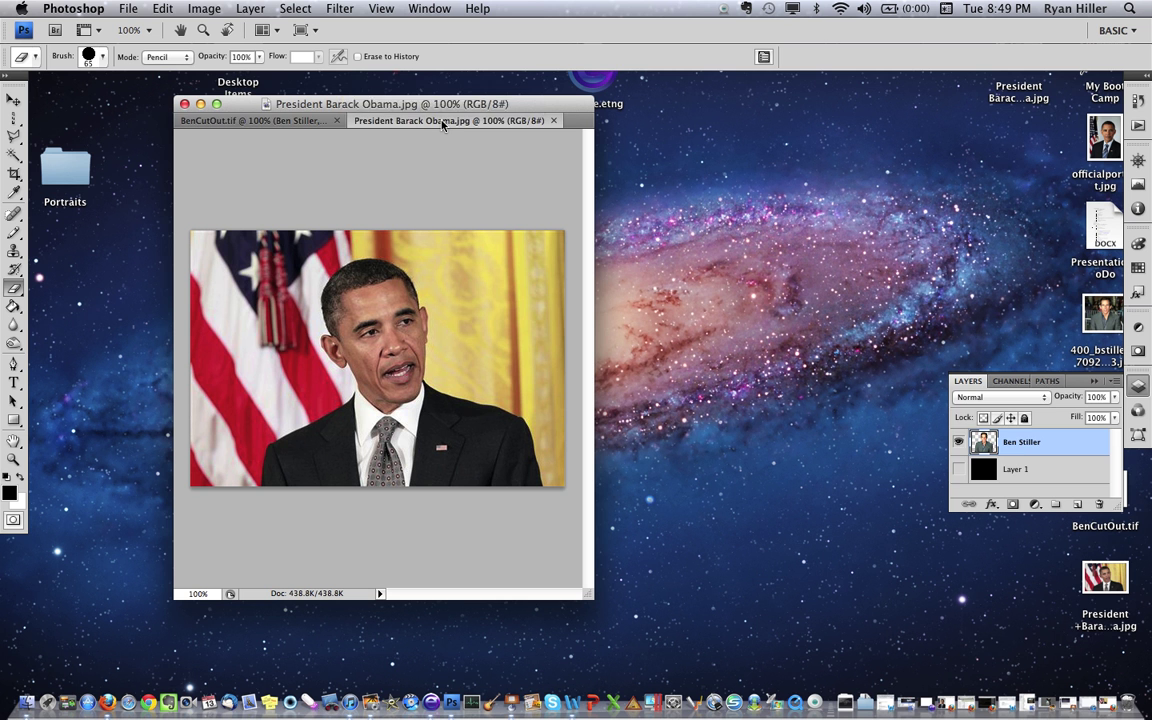
click(297, 121)
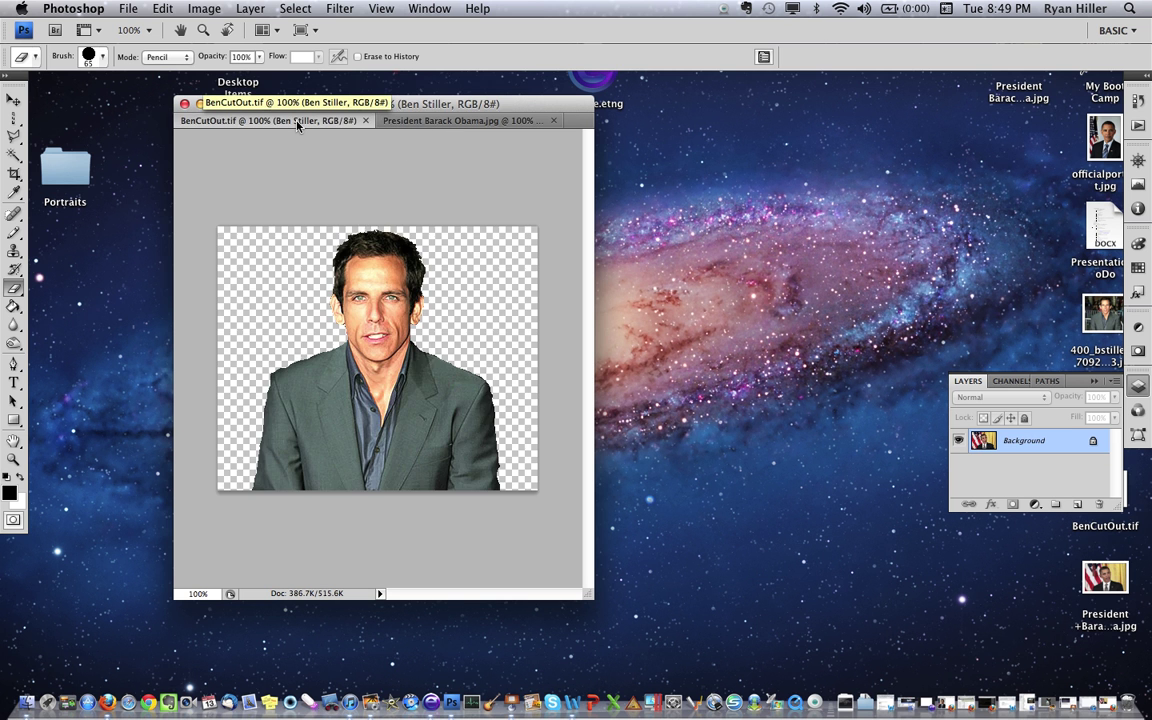
click(432, 121)
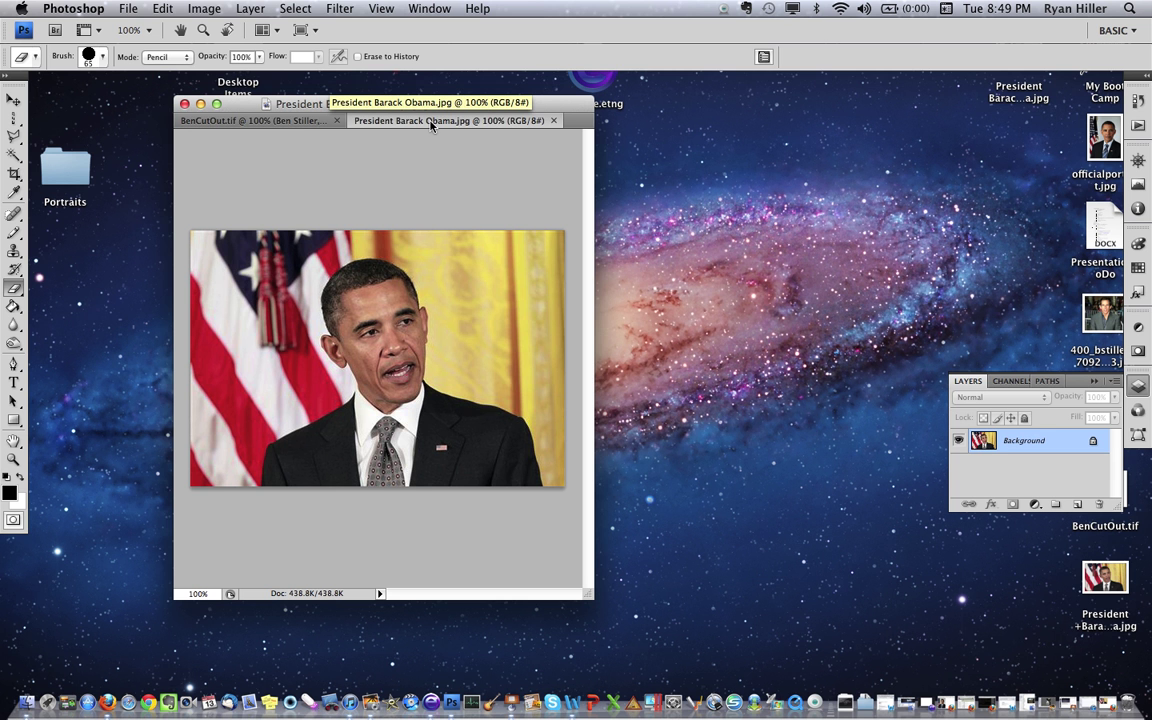
click(292, 120)
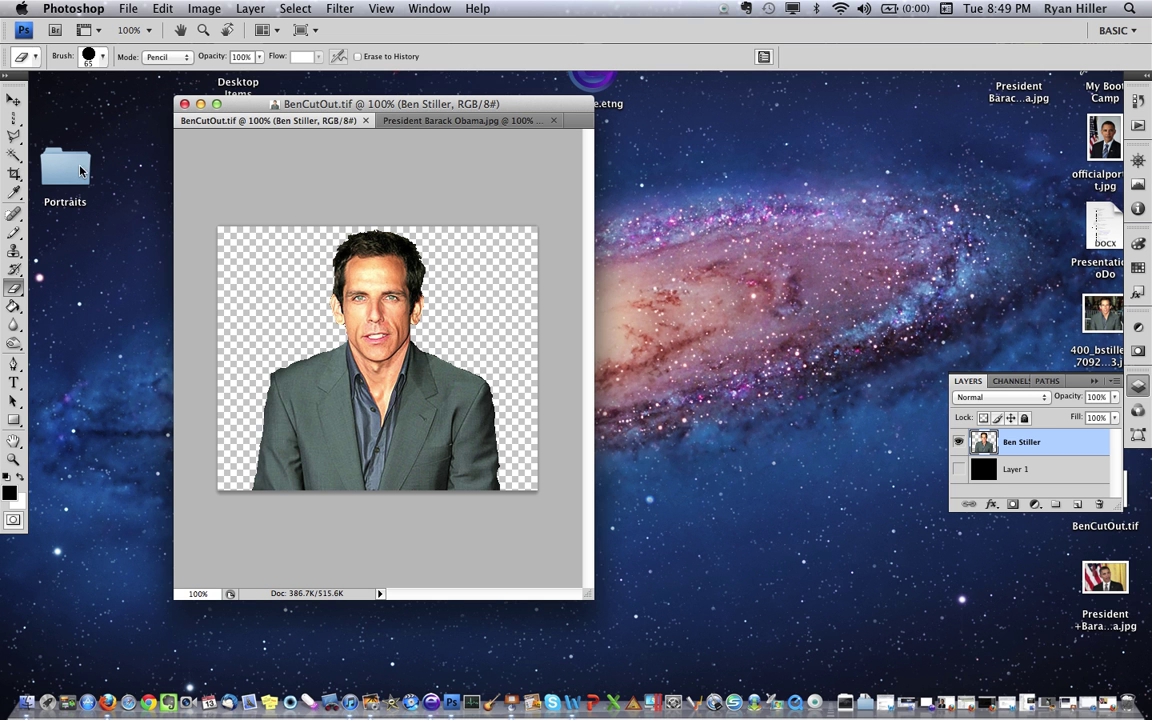
Magic-wand the transparent background, inverse the selection, and copy the Ben Stiller figure
click(15, 157)
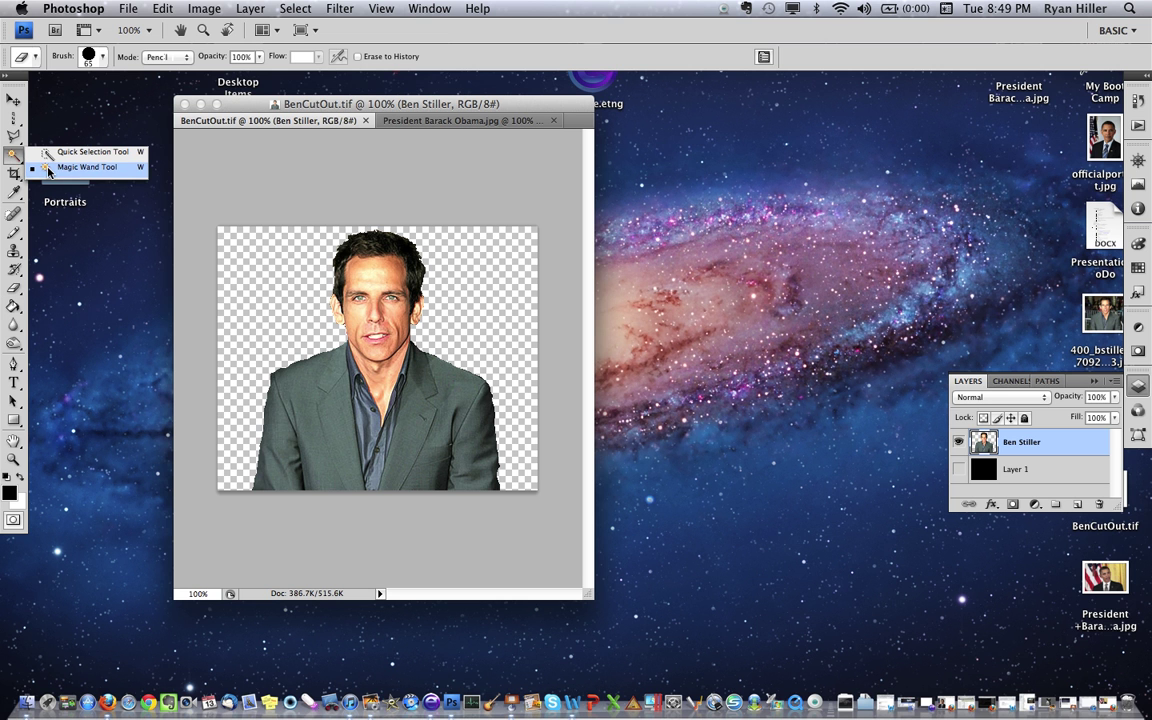
click(87, 167)
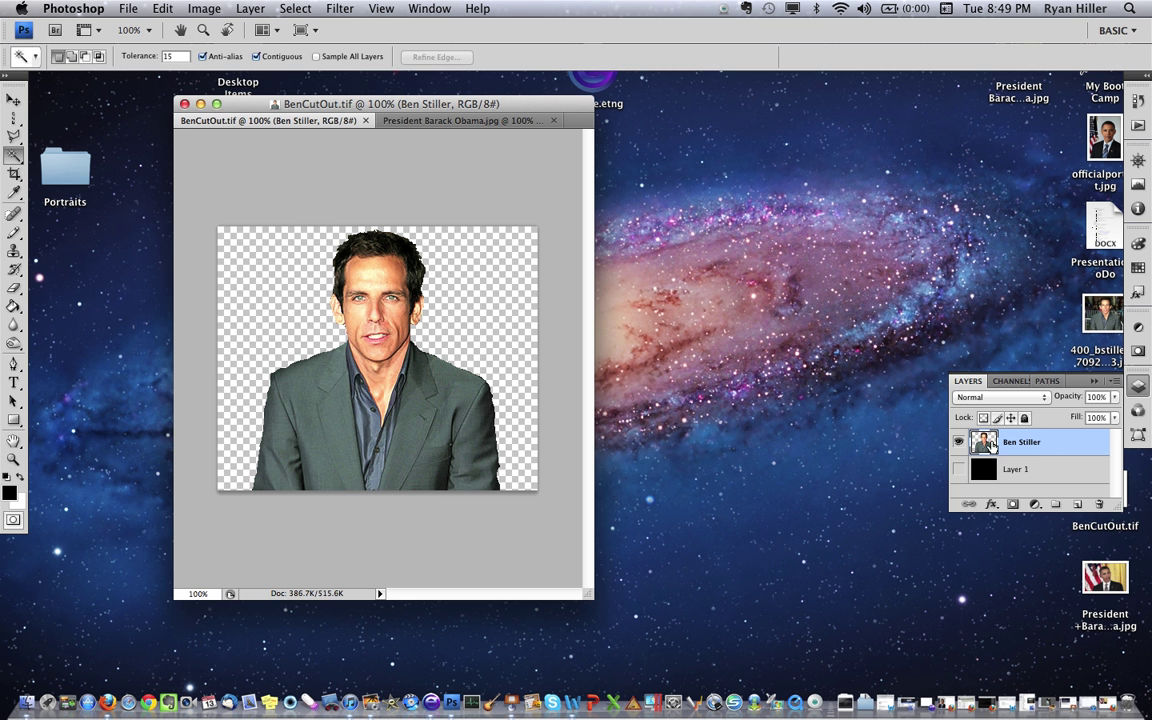
click(464, 293)
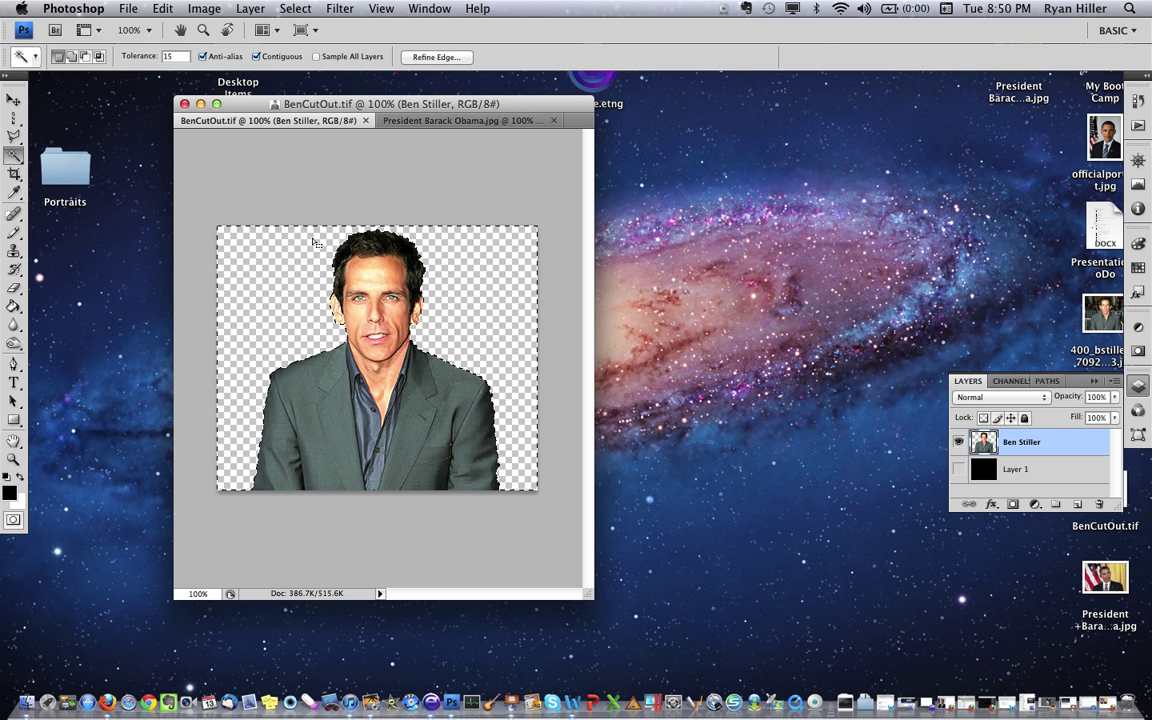
click(297, 12)
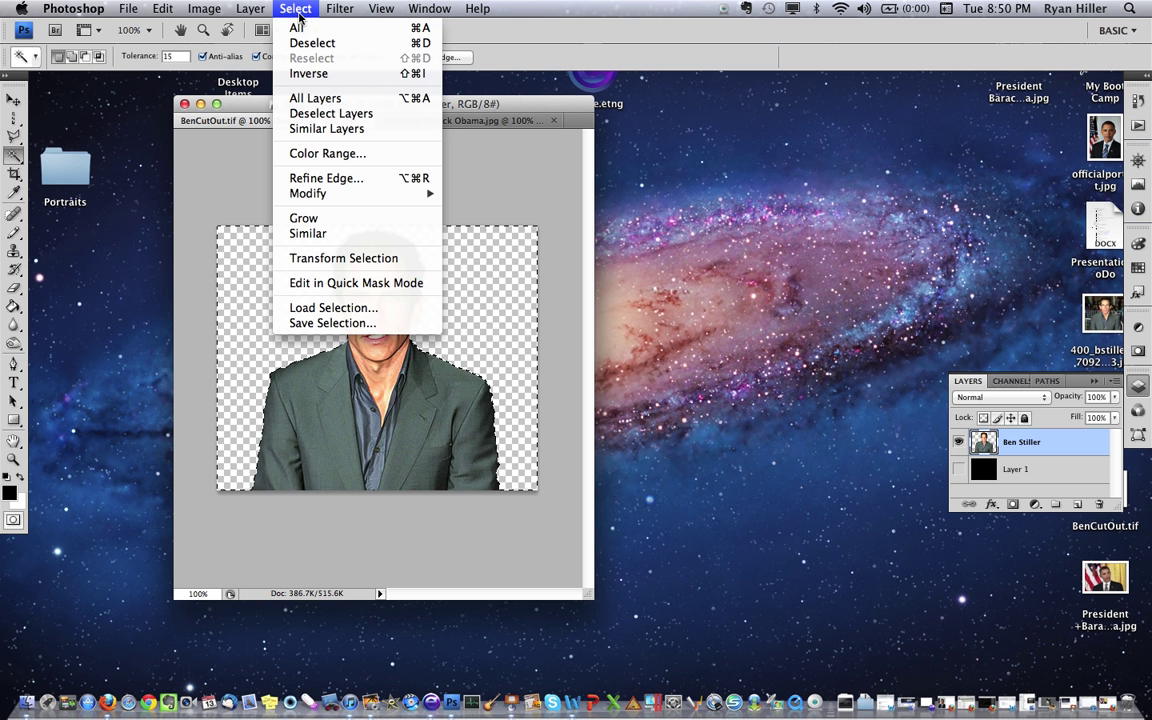
click(310, 74)
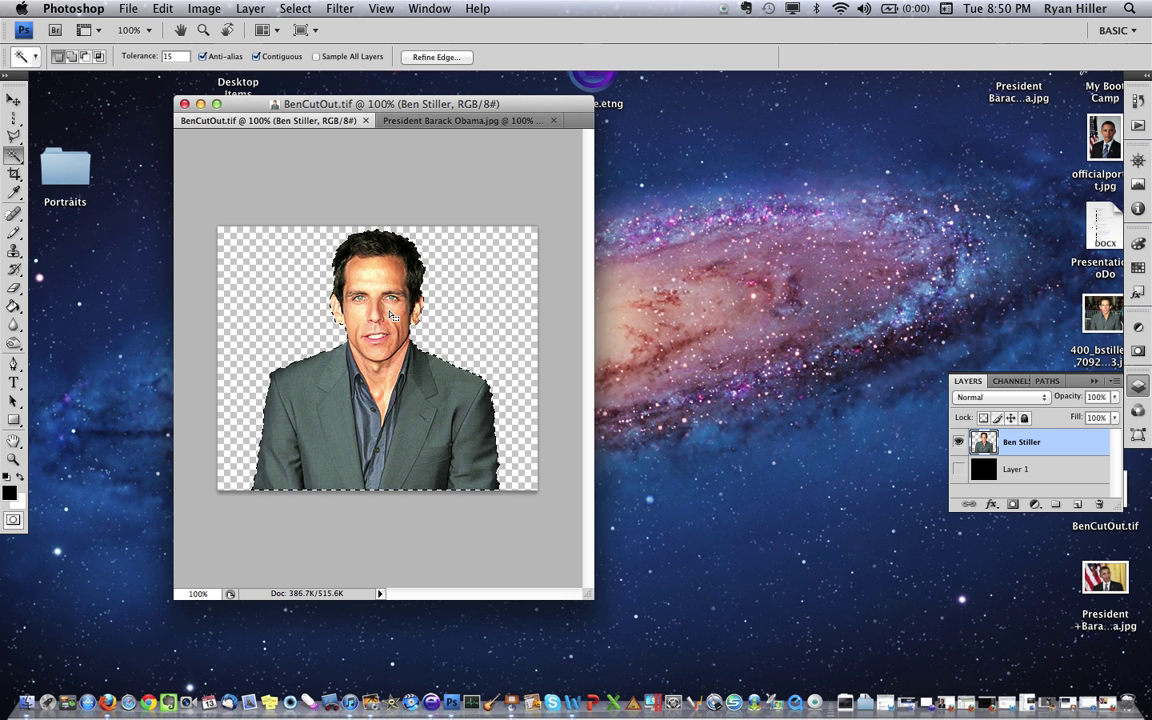
click(165, 9)
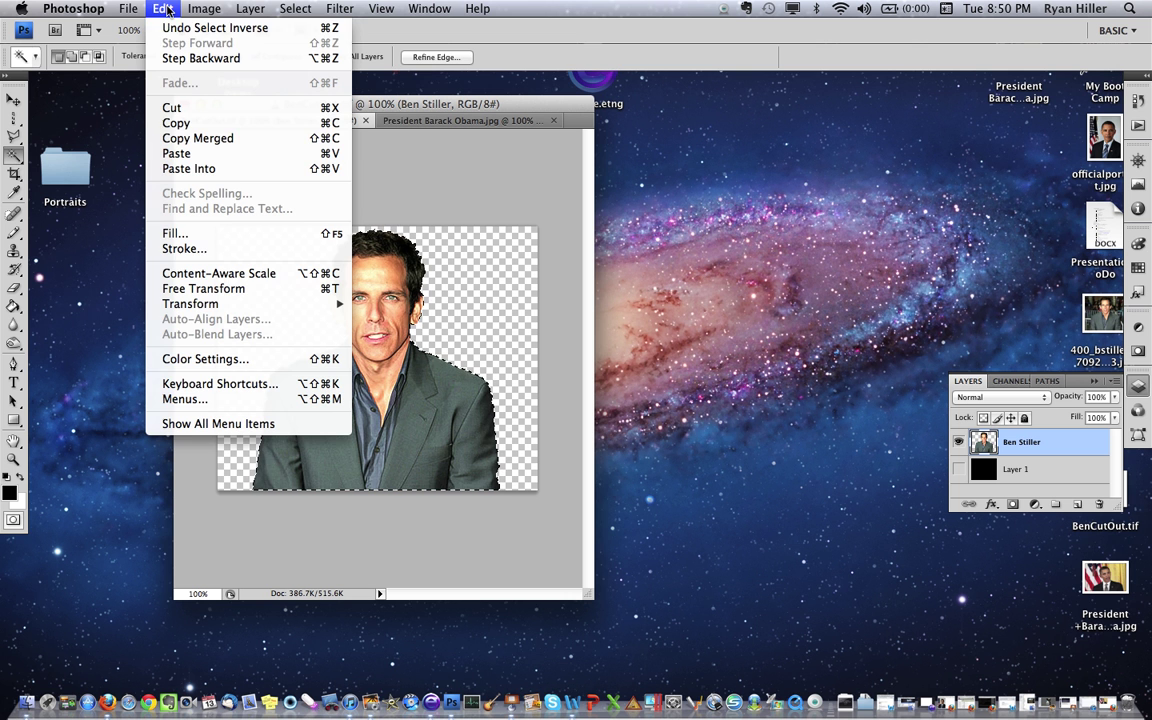
click(193, 122)
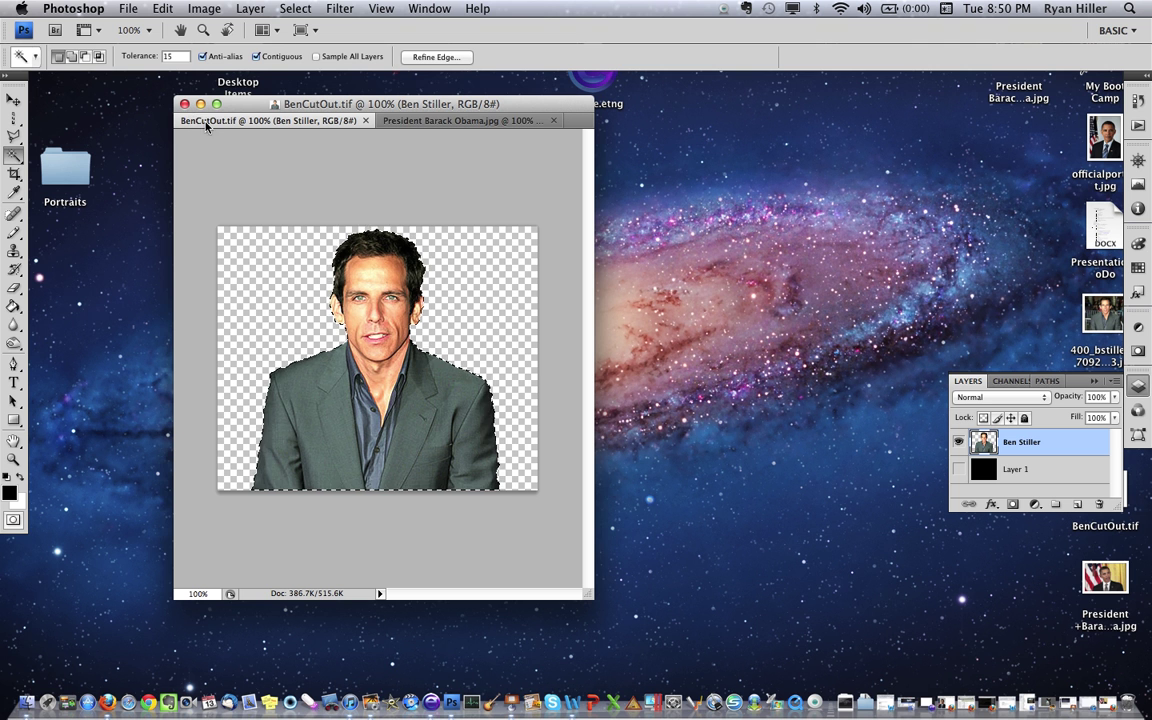
Paste the Ben Stiller cutout into President Barack Obama.jpg as Layer 1
click(467, 121)
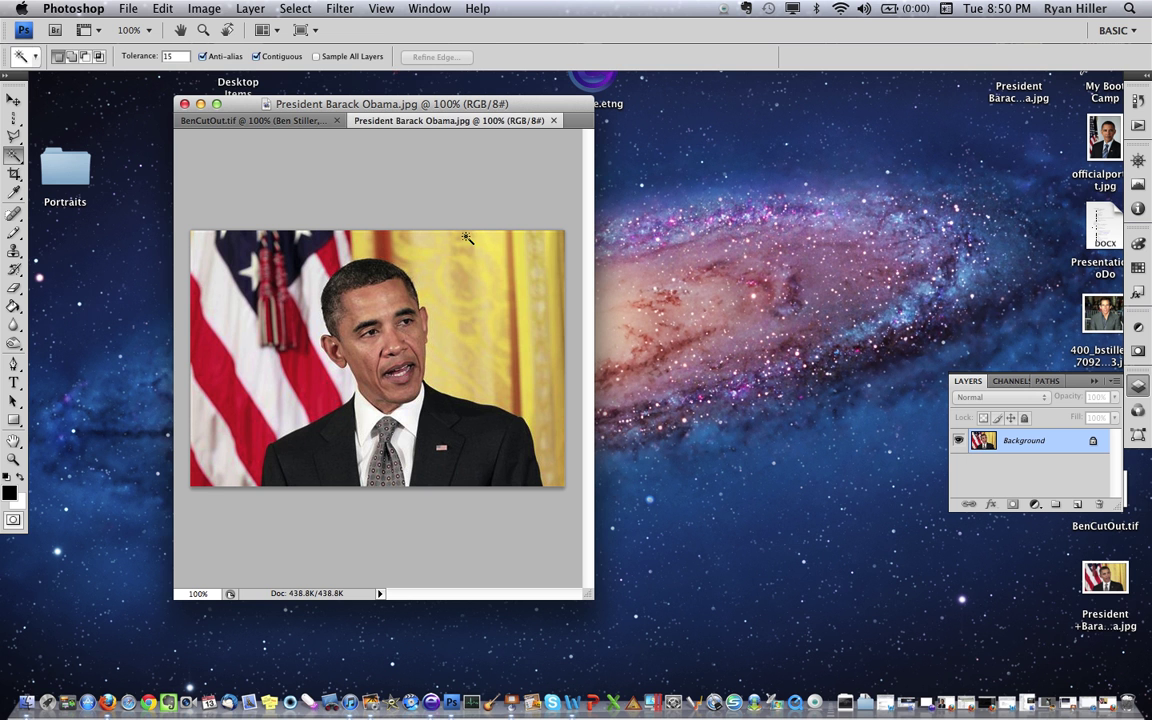
click(168, 8)
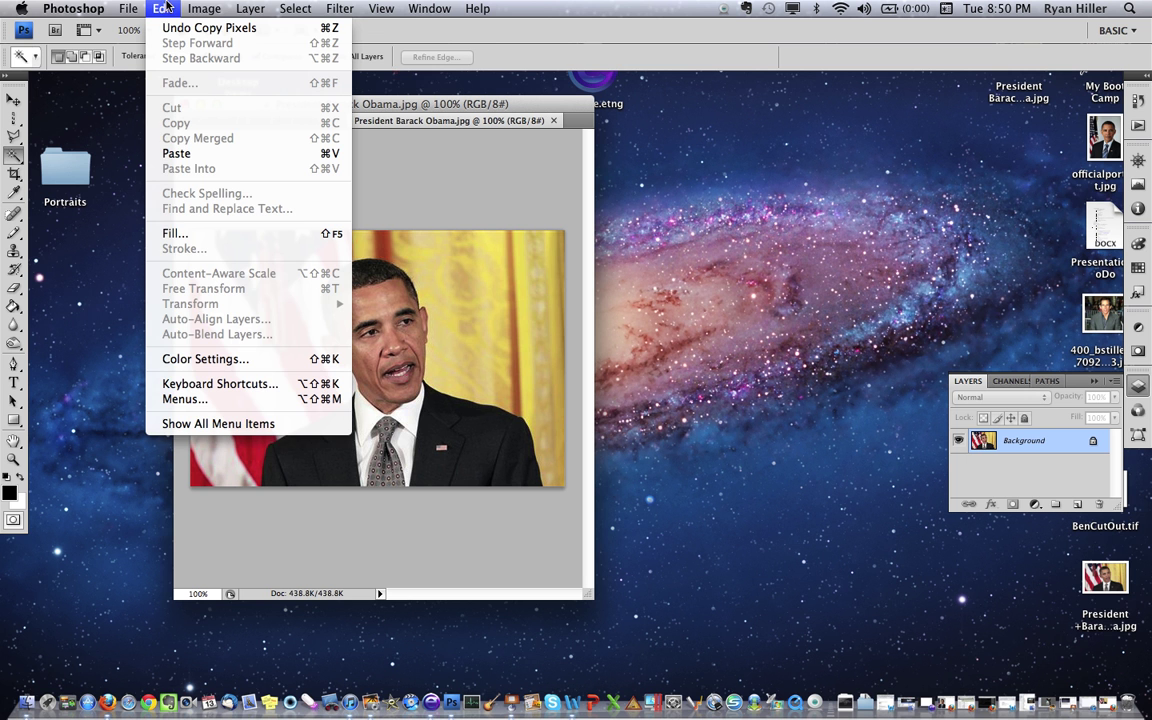
click(180, 153)
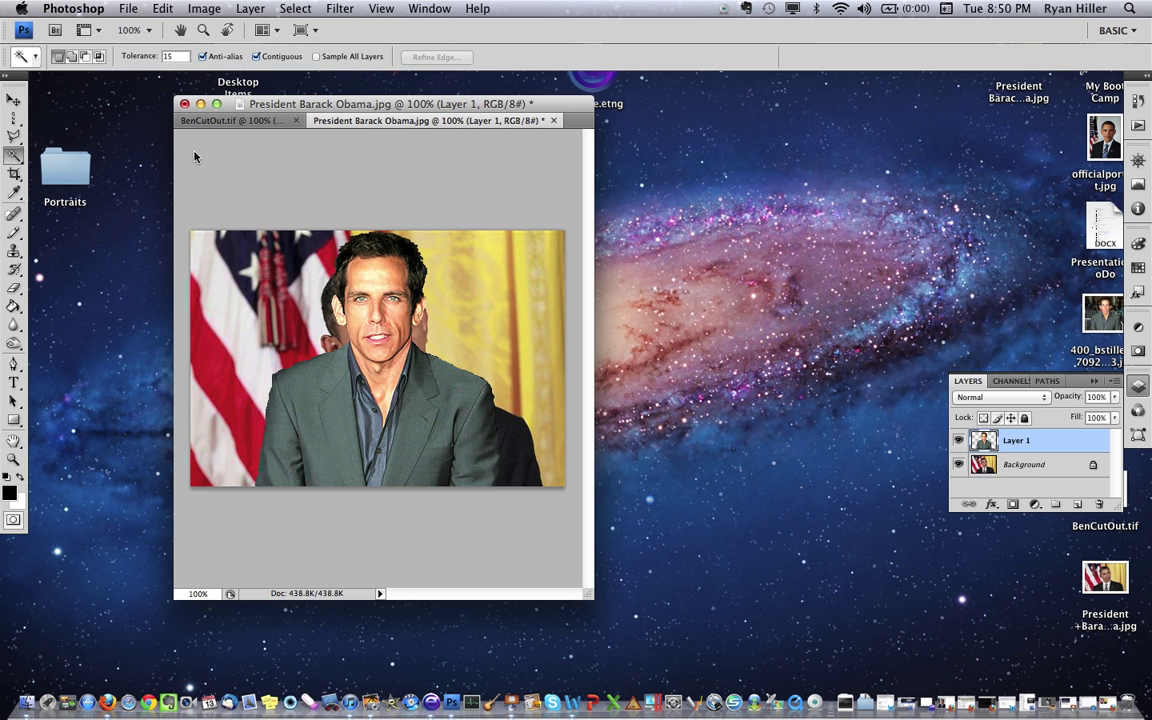
Move Layer 1 to Obama's right and nudge it into place with arrow keys
click(15, 98)
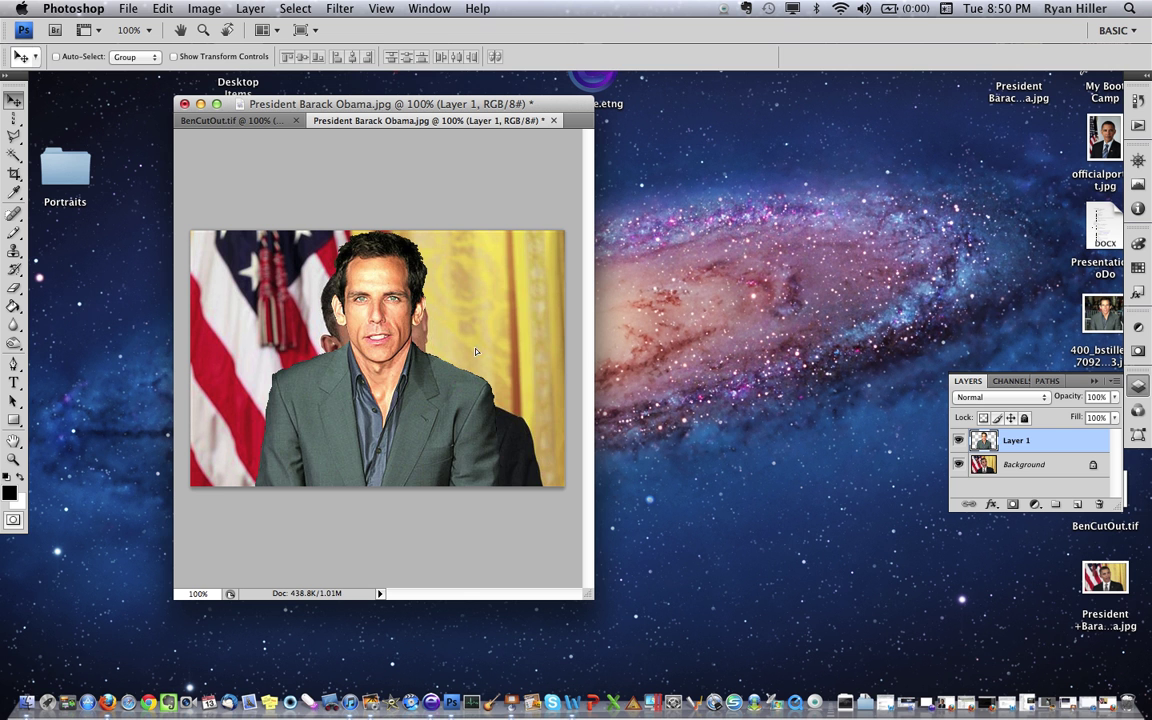
drag(476, 351, 602, 355)
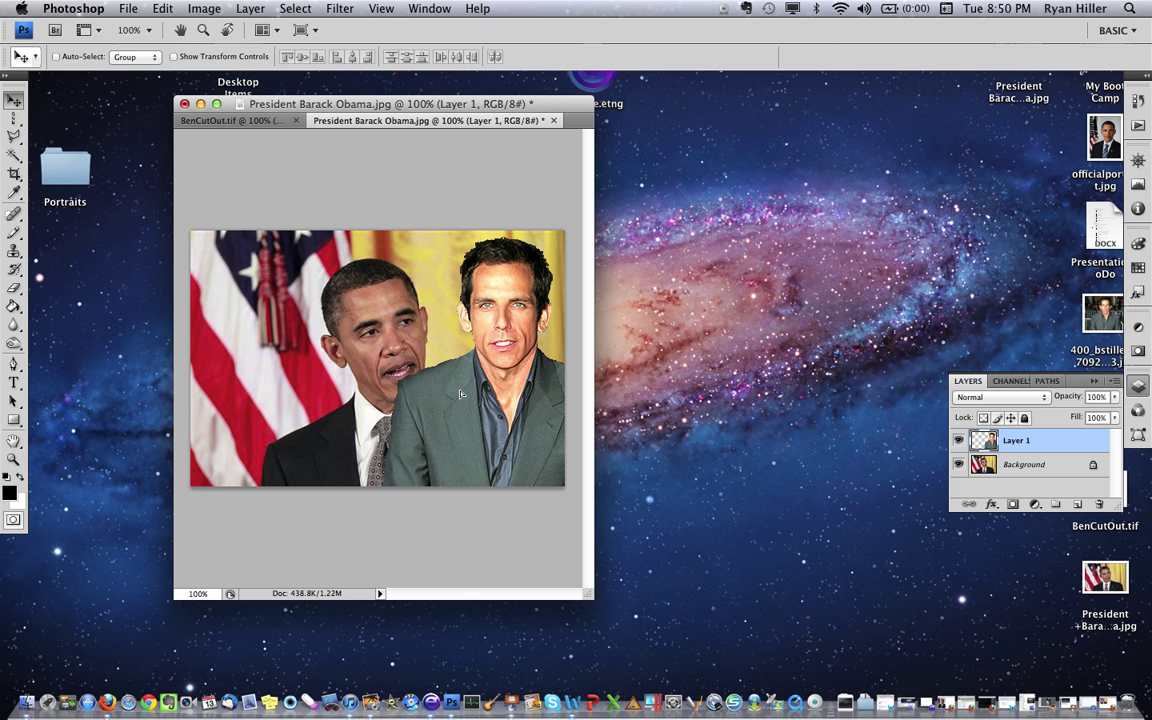
drag(455, 401, 486, 383)
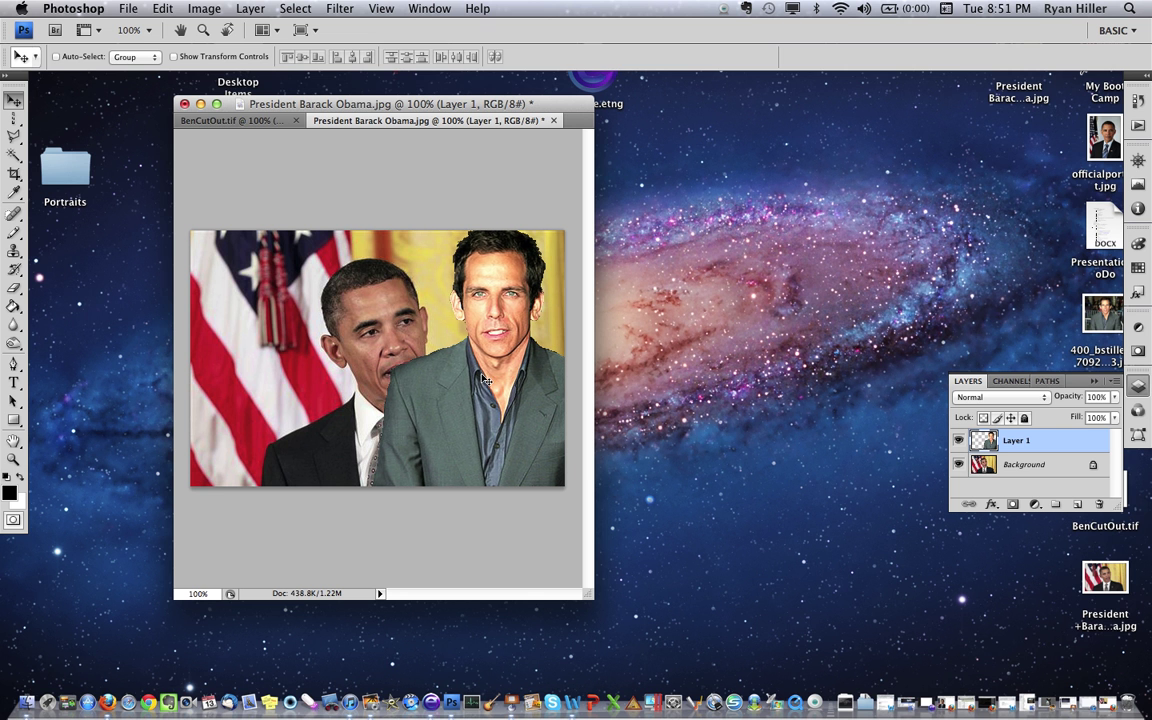
key(shift+Up)
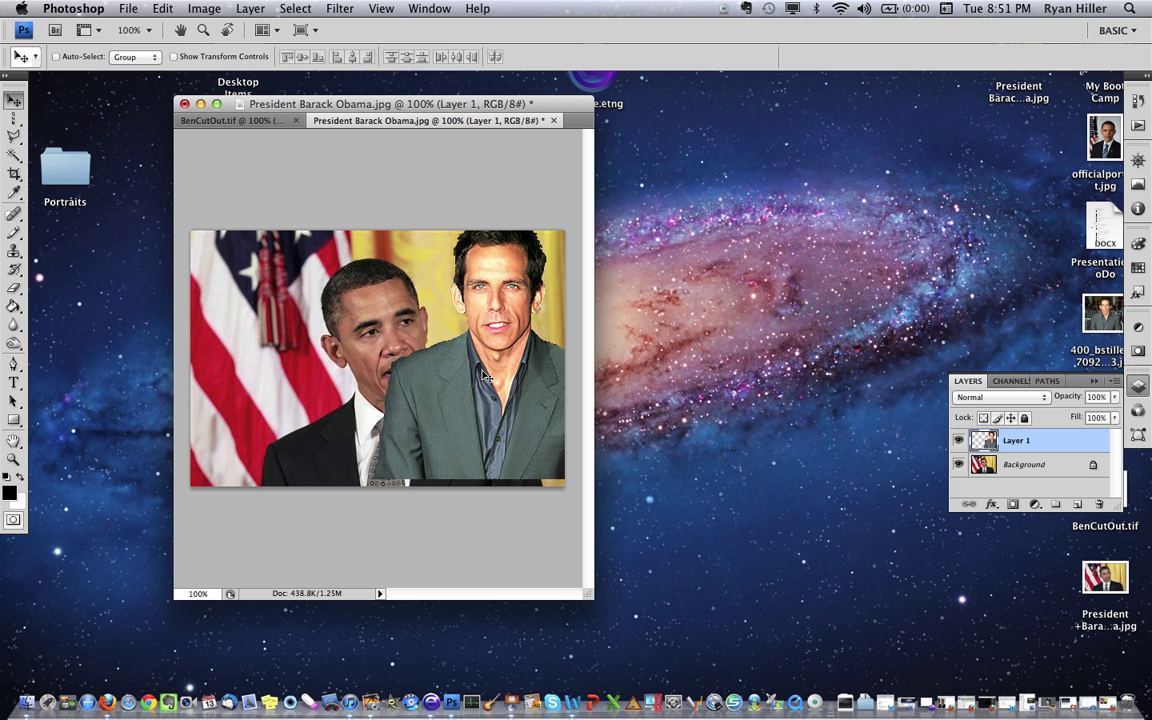
key(shift+Down)
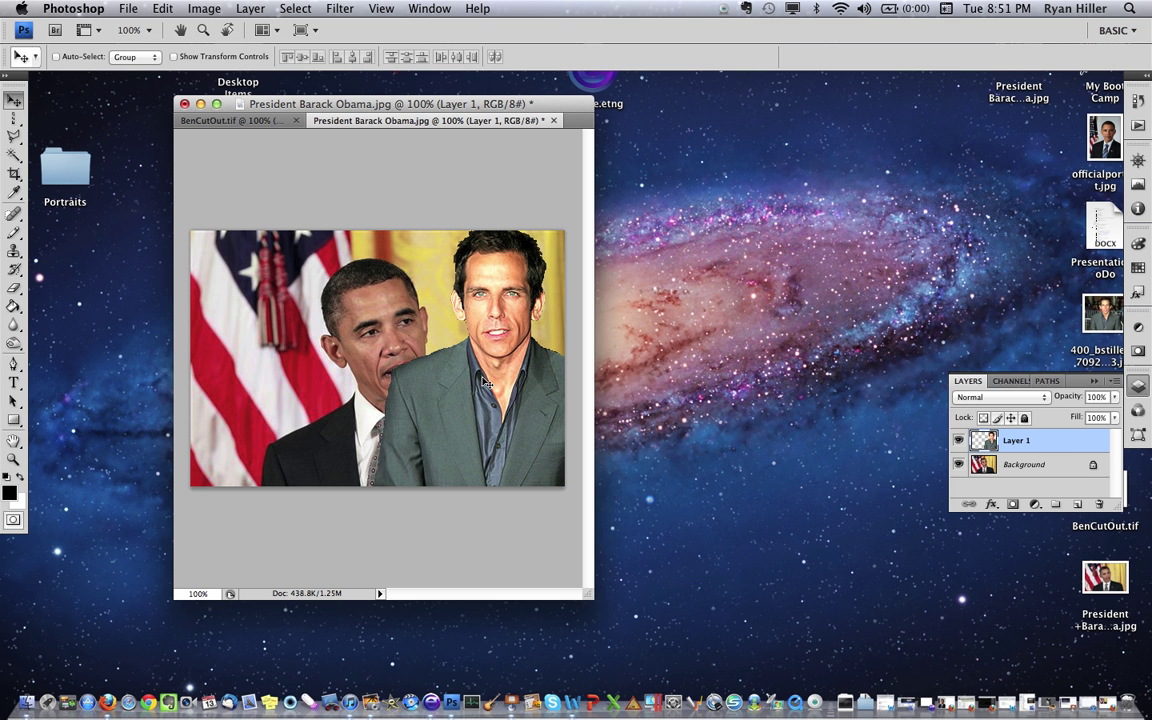
key(Left)
key(Left)
key(Left)
key(Left)
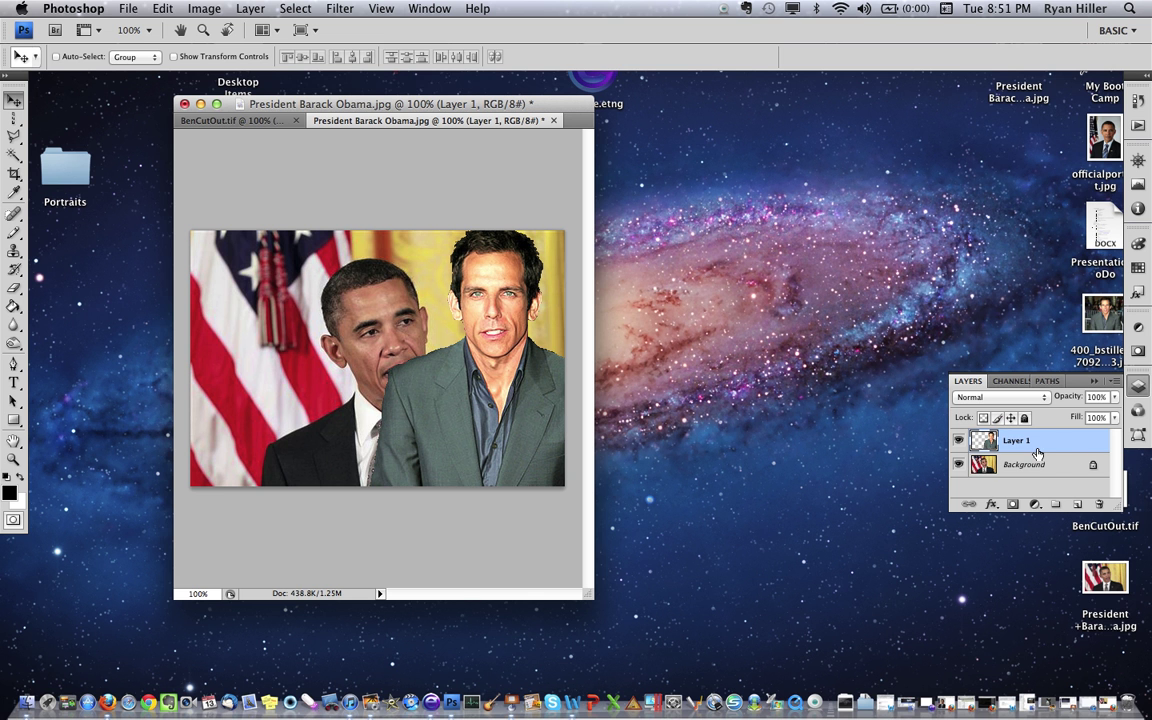
Set Layer 1 opacity to about 46% and erase it over Obama's cheek and mouth
click(1116, 401)
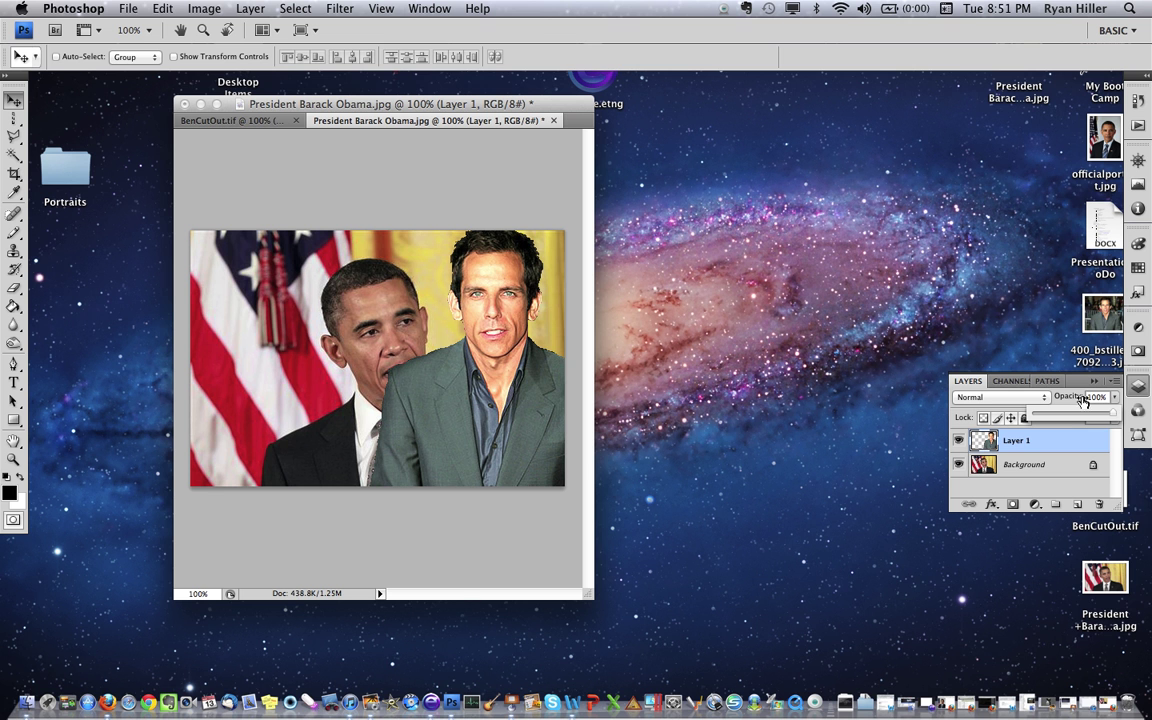
drag(1114, 416, 1071, 416)
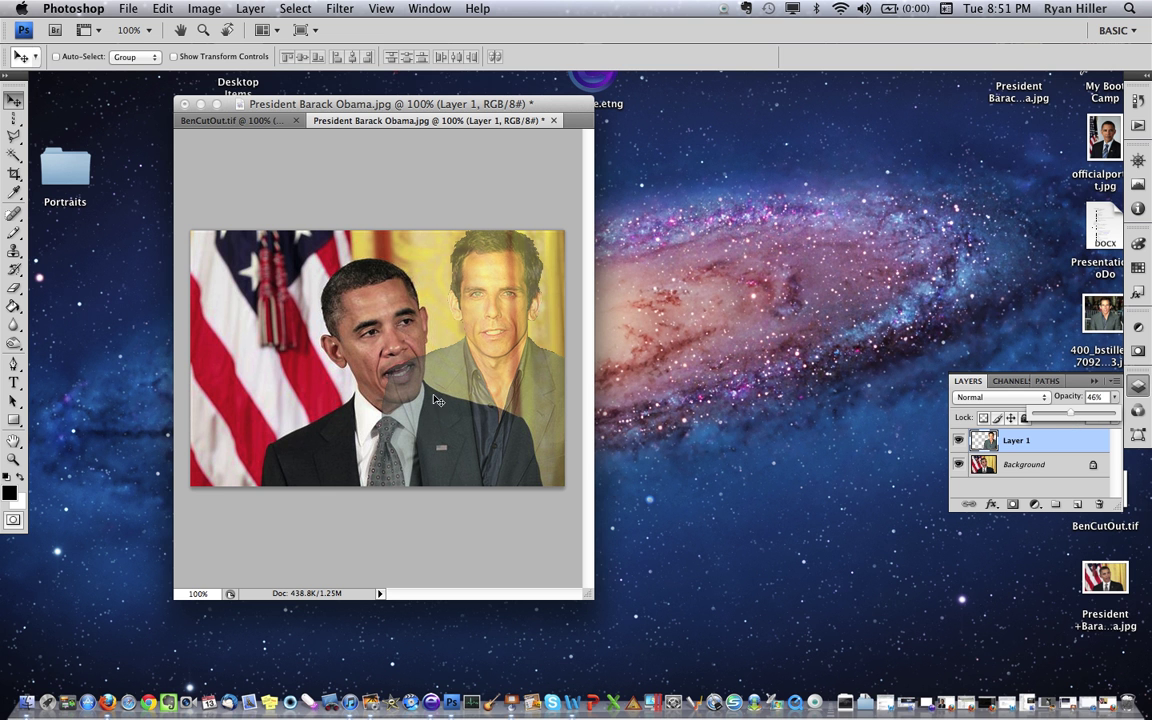
click(14, 288)
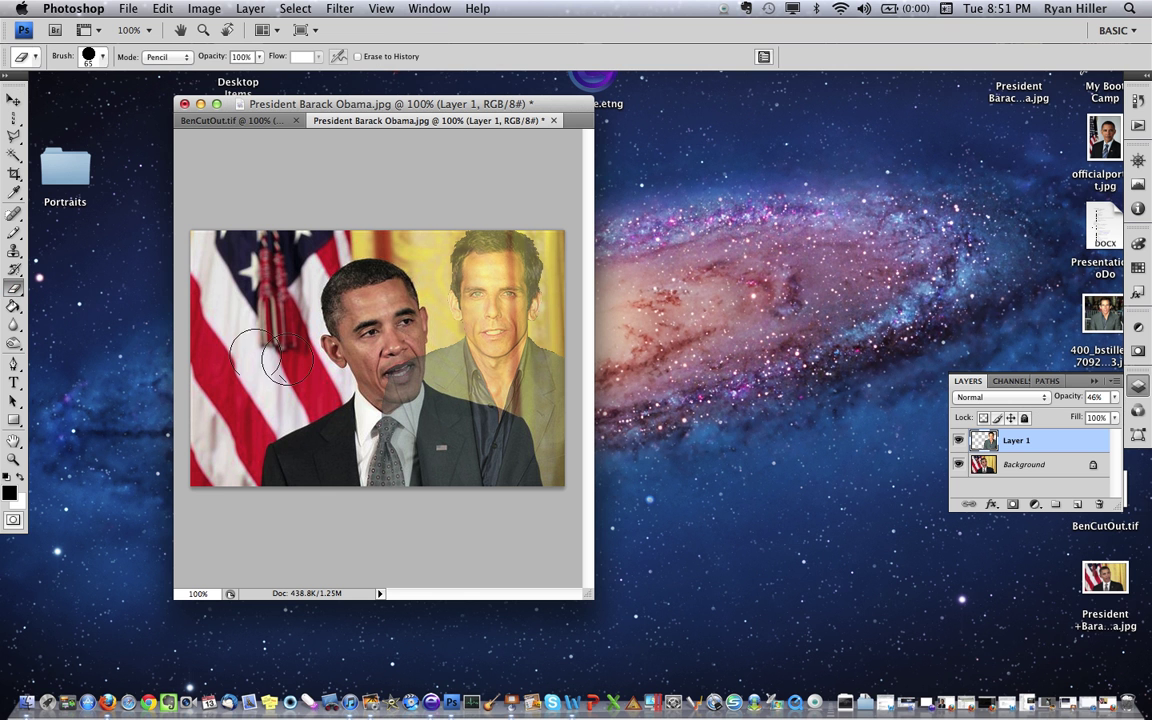
mouse_move(368, 363)
mouse_down()
mouse_move(345, 322)
mouse_move(392, 358)
mouse_up()
click(399, 365)
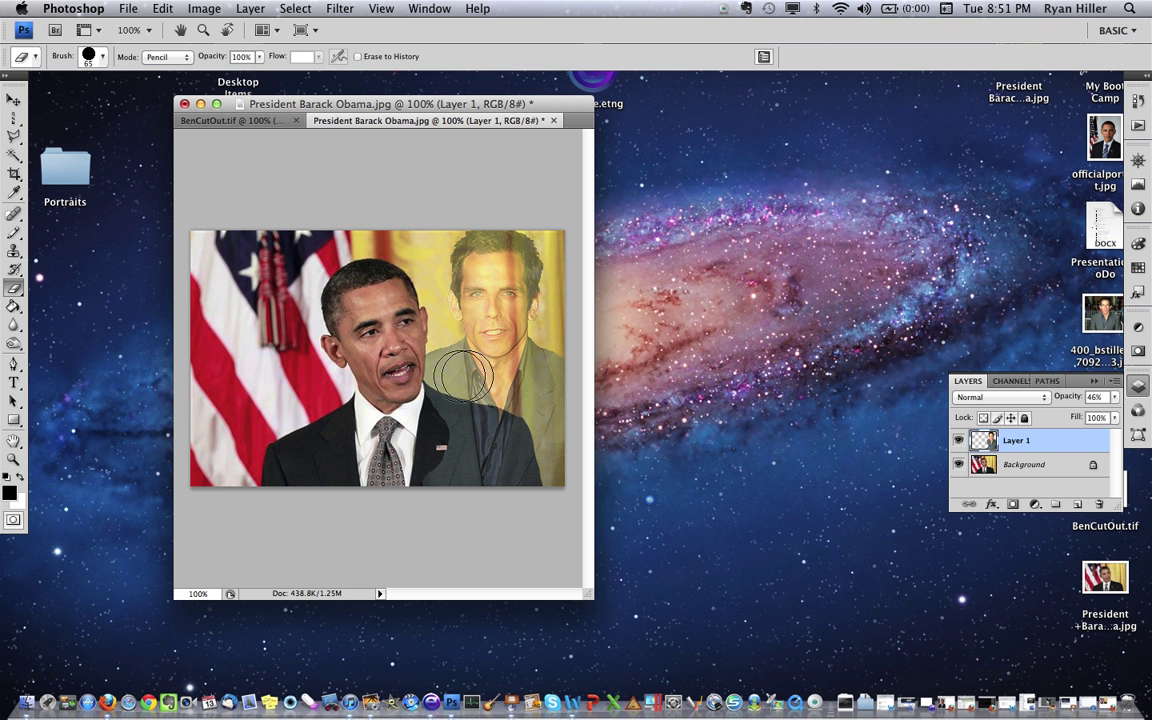
Select the Pencil Tool from the Brush tool flyout
click(16, 235)
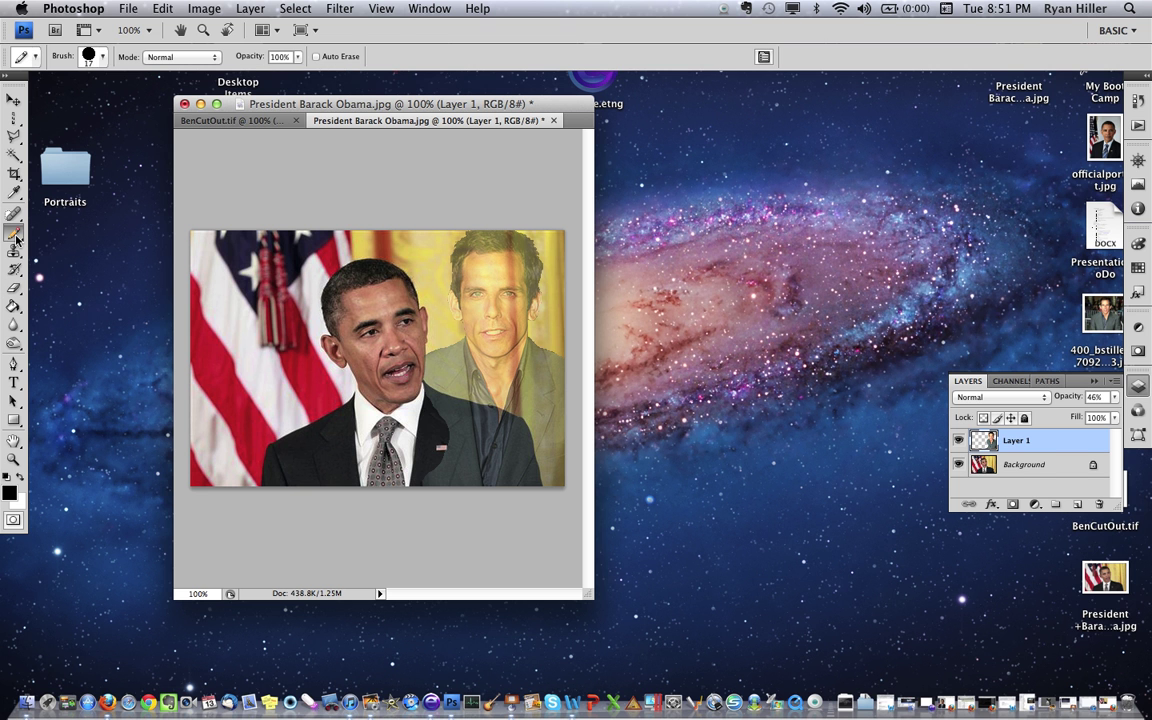
click(16, 238)
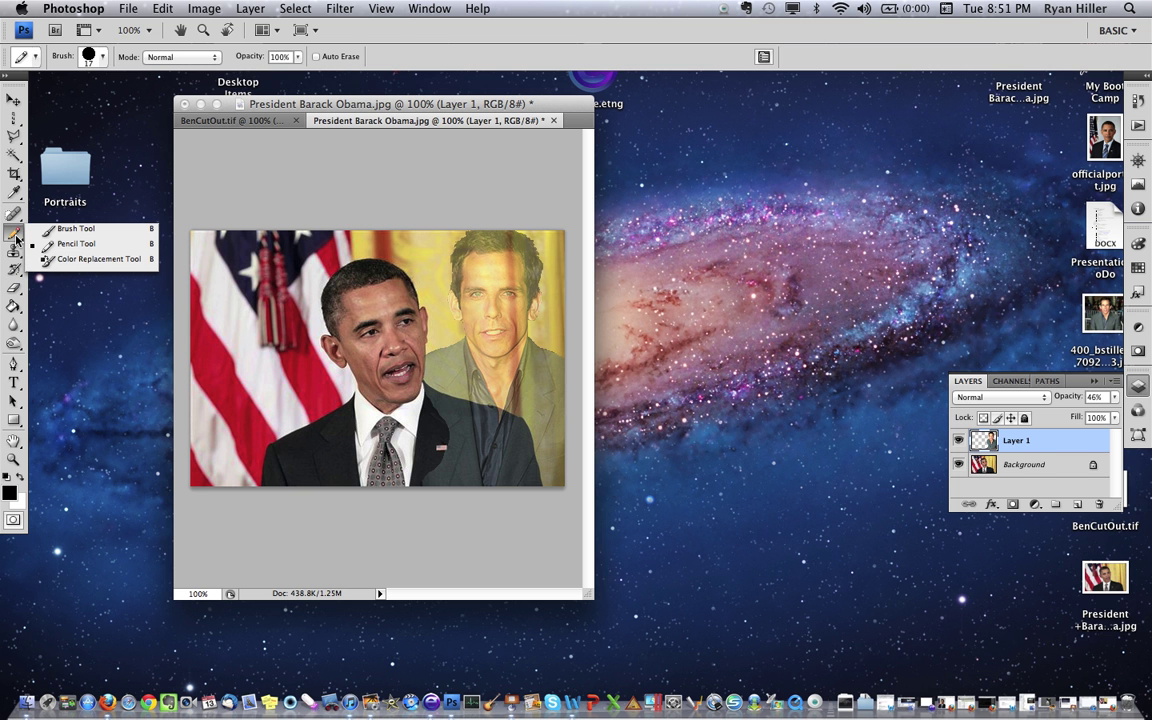
click(91, 244)
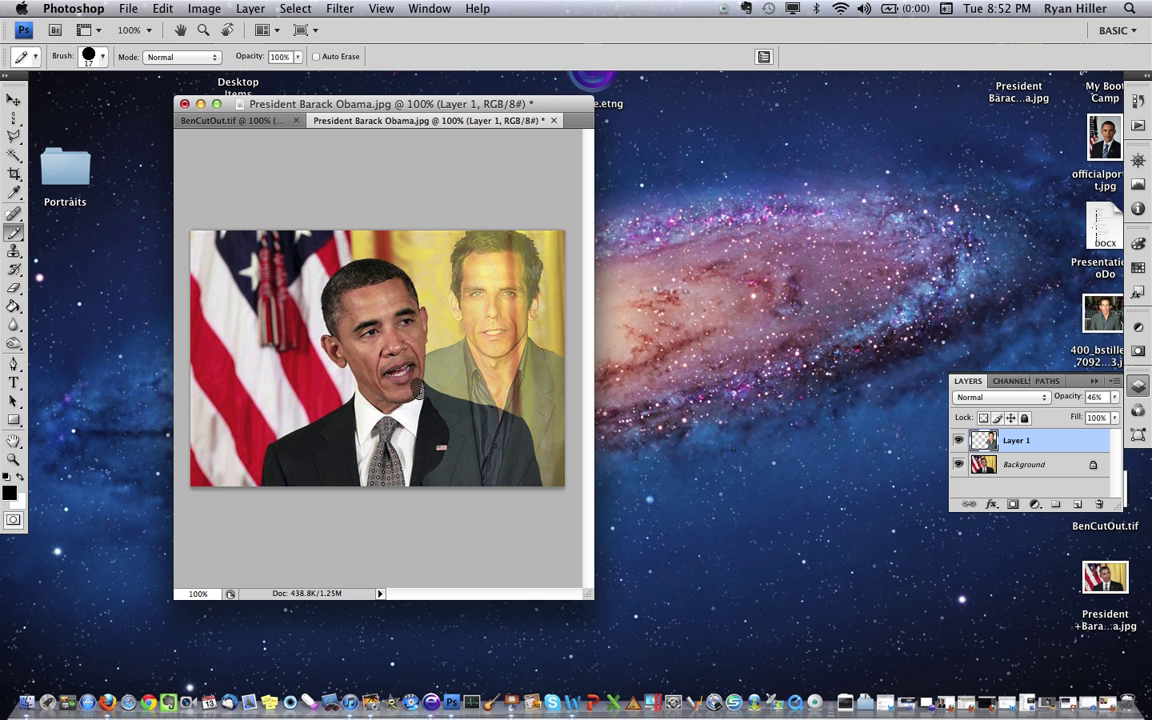
Remove the stray pencil strokes with Undo Pencil and Step Backward
click(162, 8)
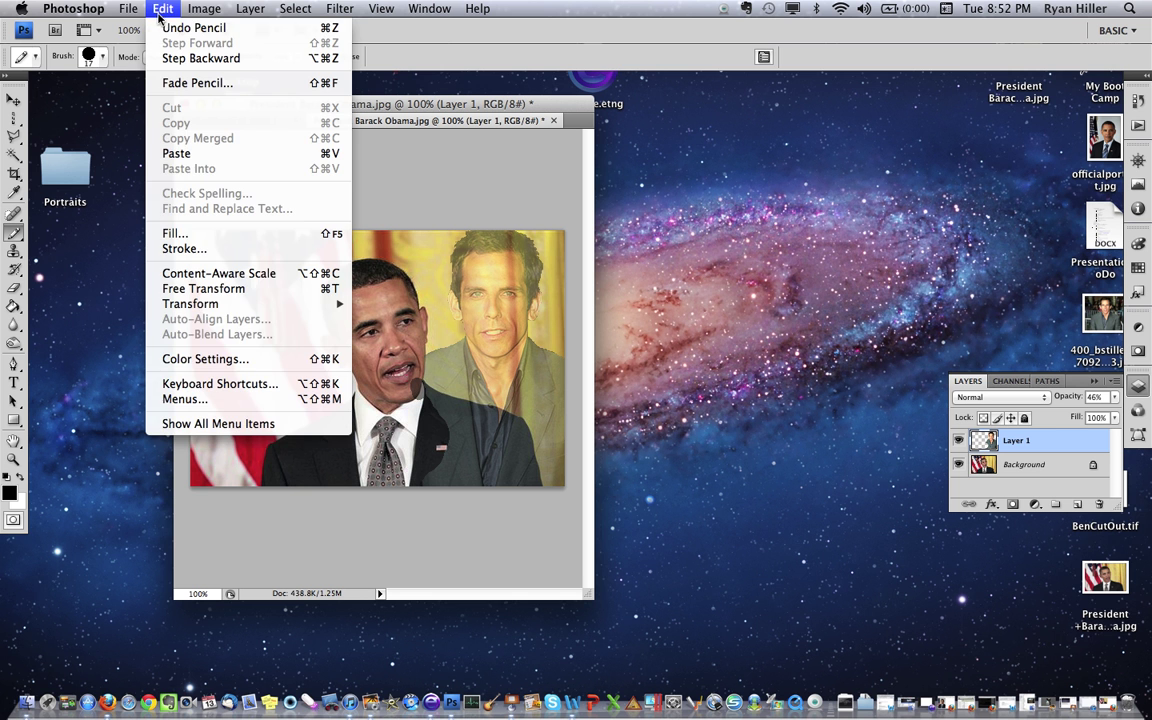
click(190, 28)
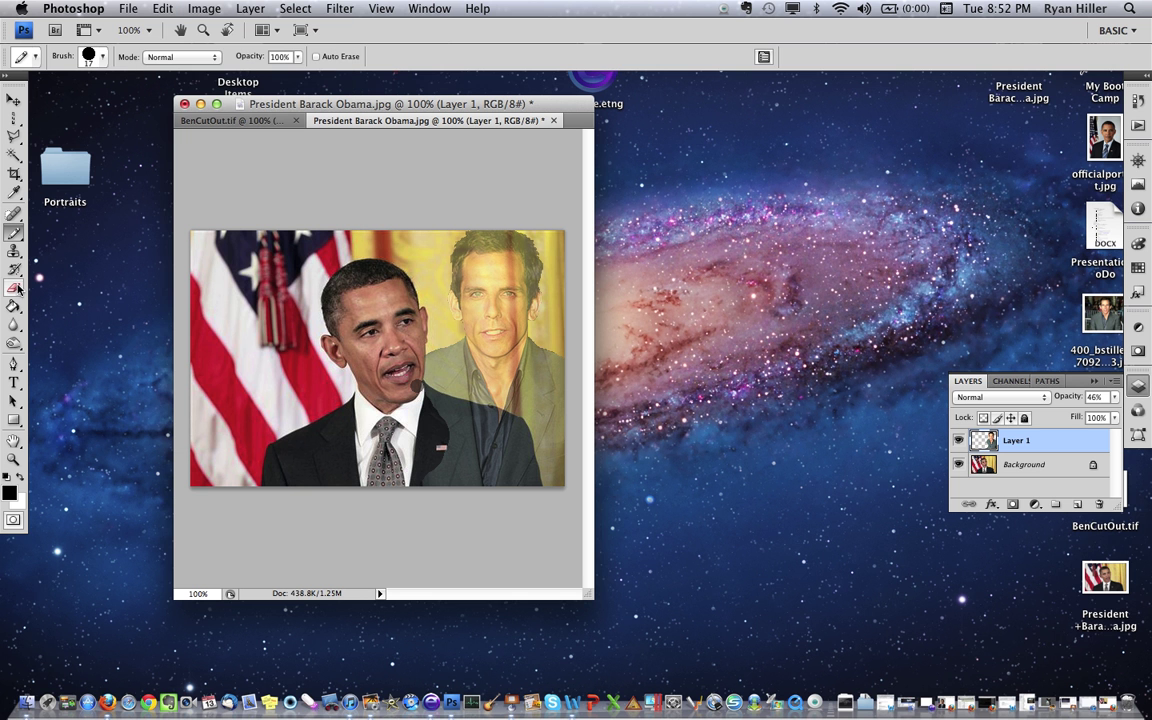
click(158, 8)
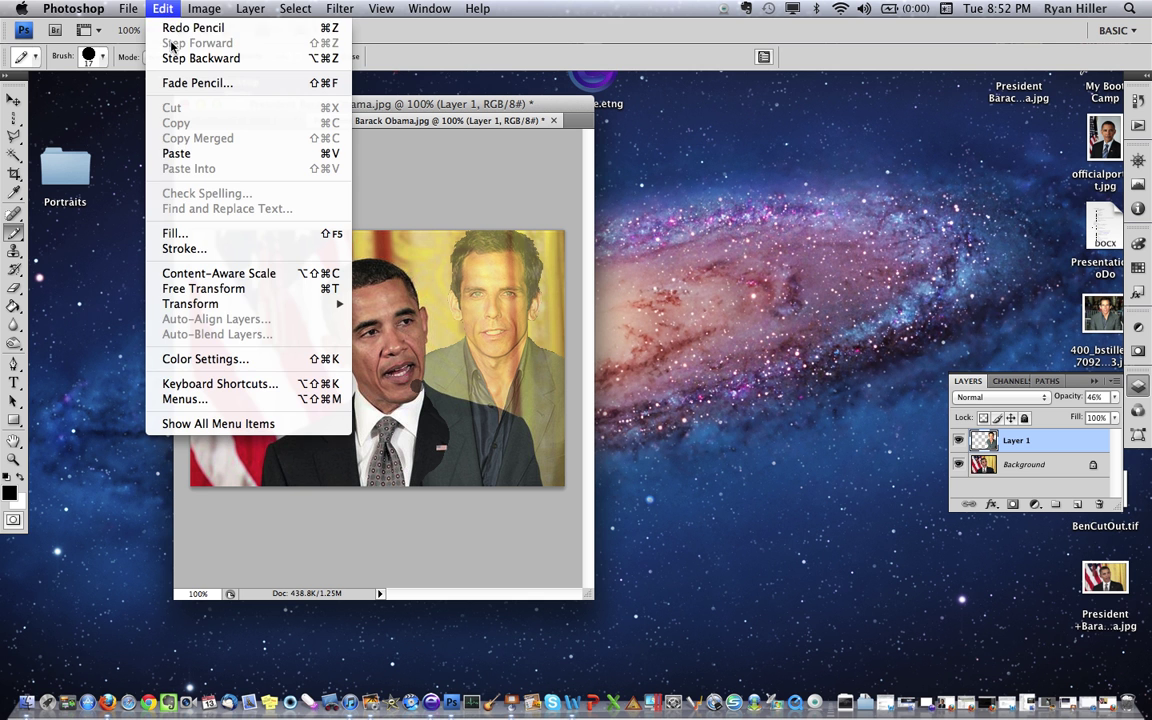
click(173, 59)
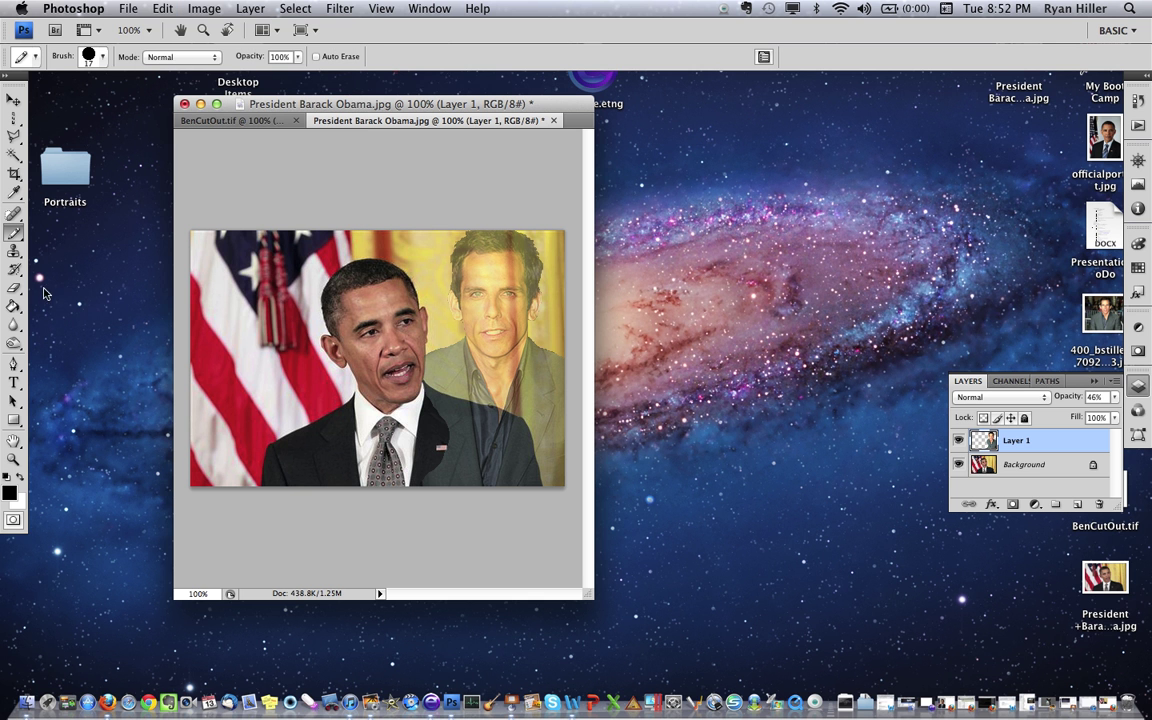
Switch back to the Eraser tool
click(165, 9)
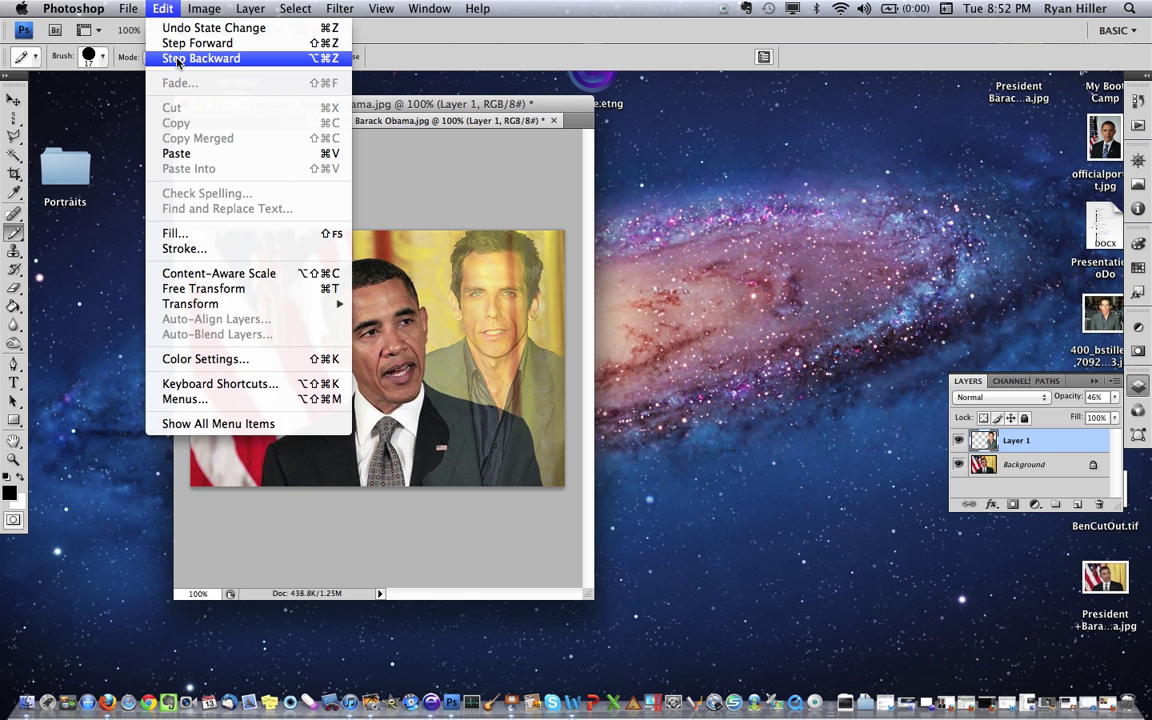
click(17, 283)
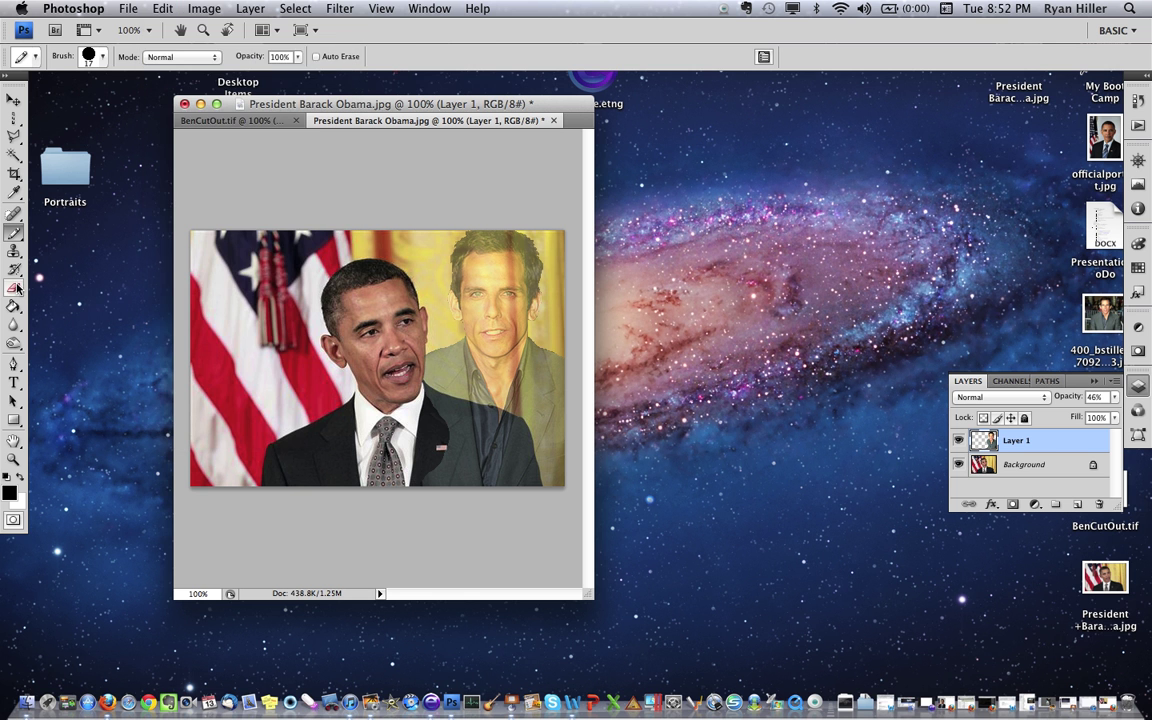
click(14, 288)
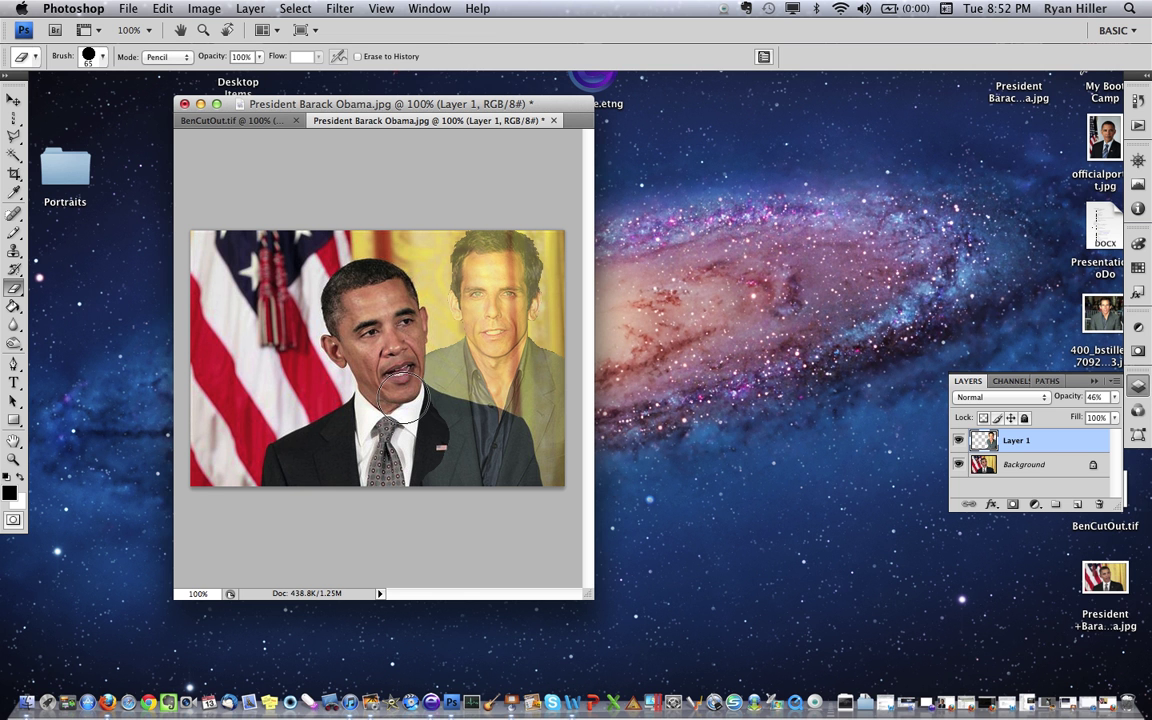
Erase Layer 1 over Obama's shoulder and lapel, zooming to 200% for detail and back to 100%
drag(410, 410, 501, 484)
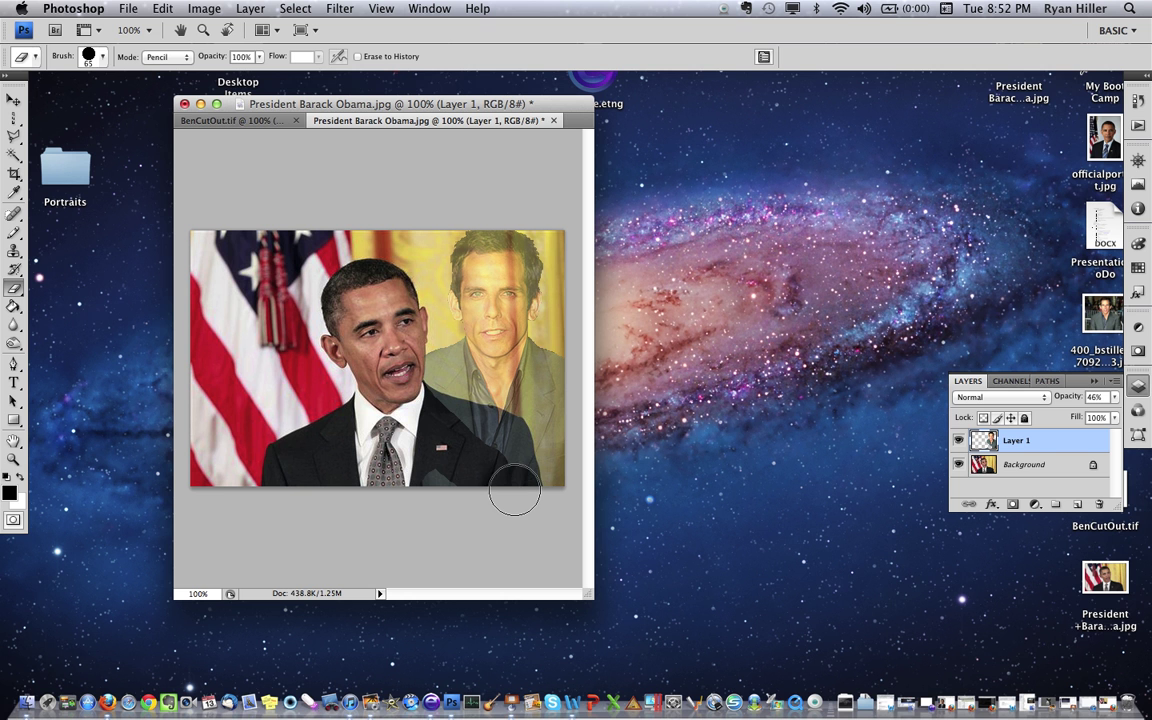
drag(514, 490, 509, 476)
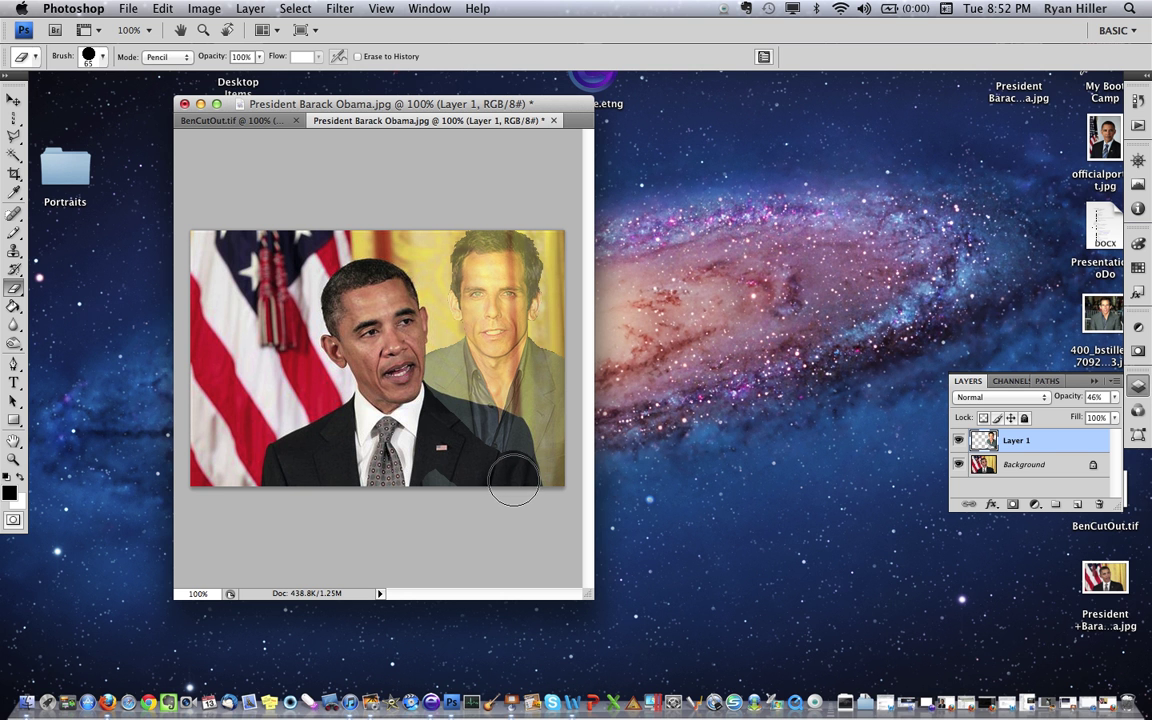
drag(514, 481, 455, 486)
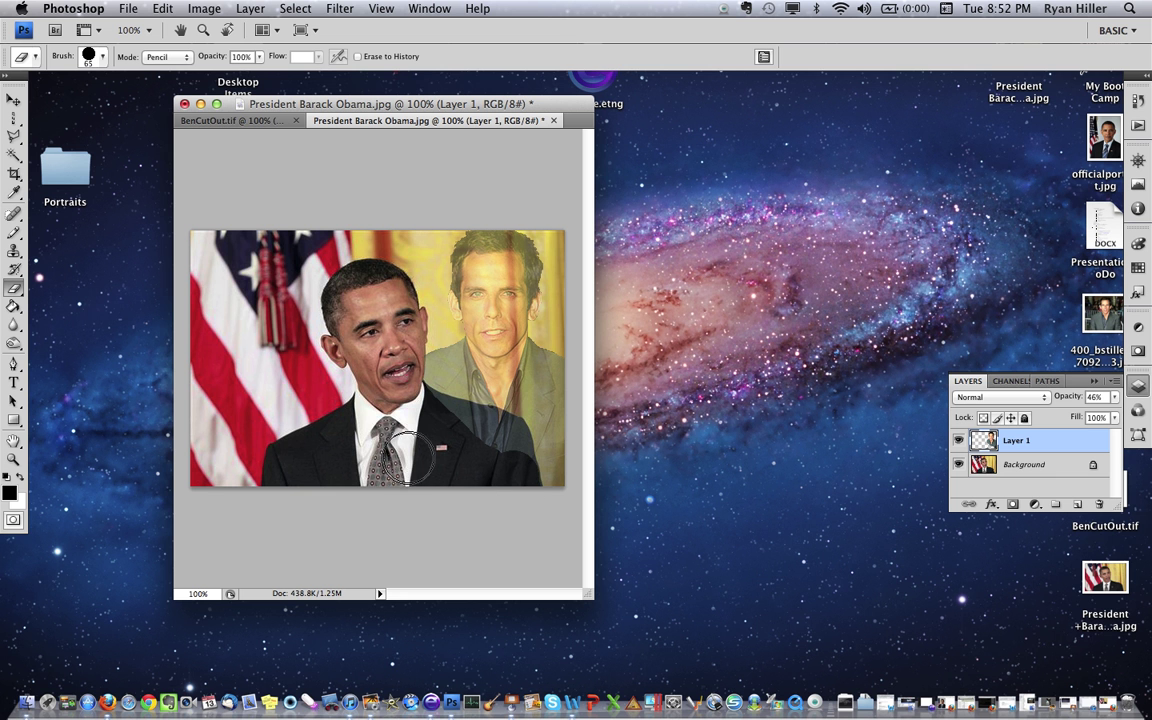
key(super+equal)
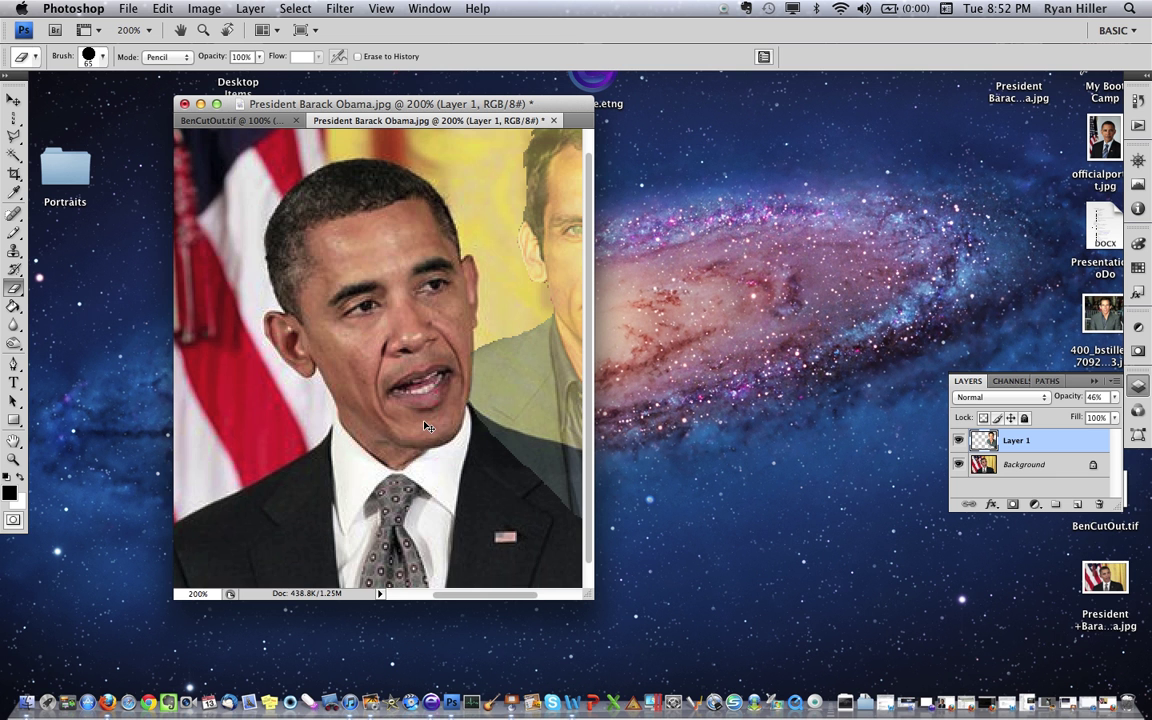
scroll(400, 370, right, 5)
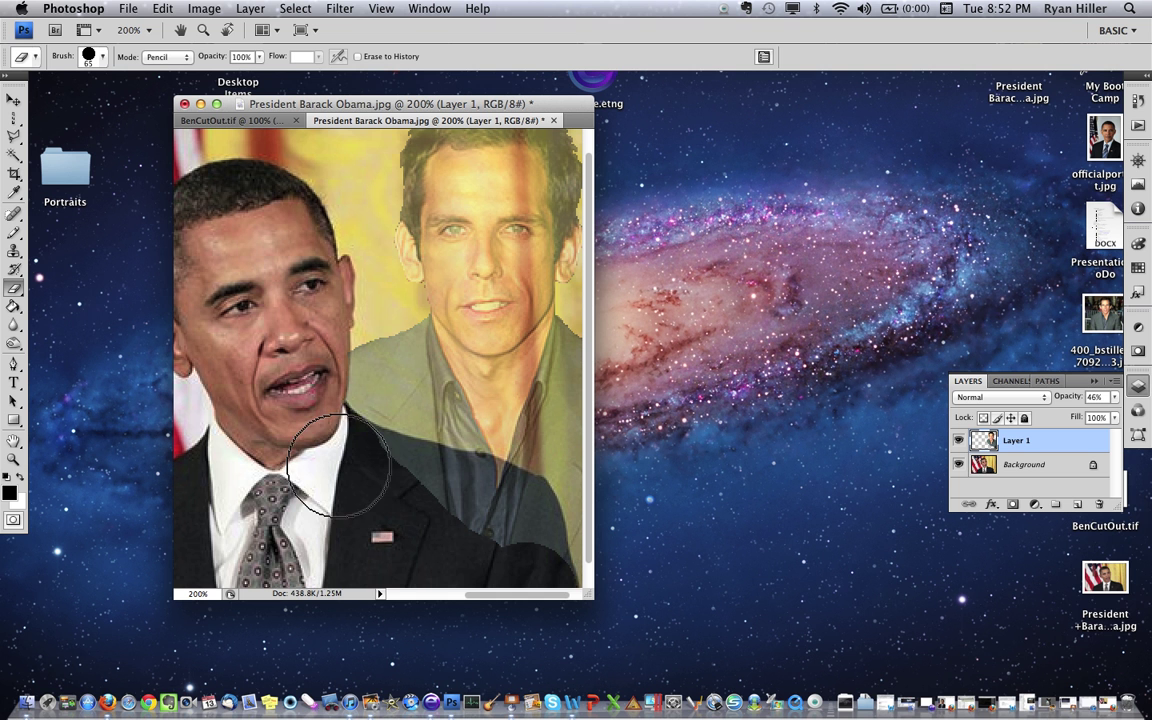
mouse_move(350, 470)
mouse_down()
mouse_move(335, 465)
mouse_move(469, 503)
mouse_move(488, 490)
mouse_move(490, 512)
mouse_move(472, 466)
mouse_move(460, 470)
mouse_move(511, 530)
mouse_move(463, 493)
mouse_move(467, 505)
mouse_move(518, 567)
mouse_move(489, 476)
mouse_move(425, 480)
mouse_up()
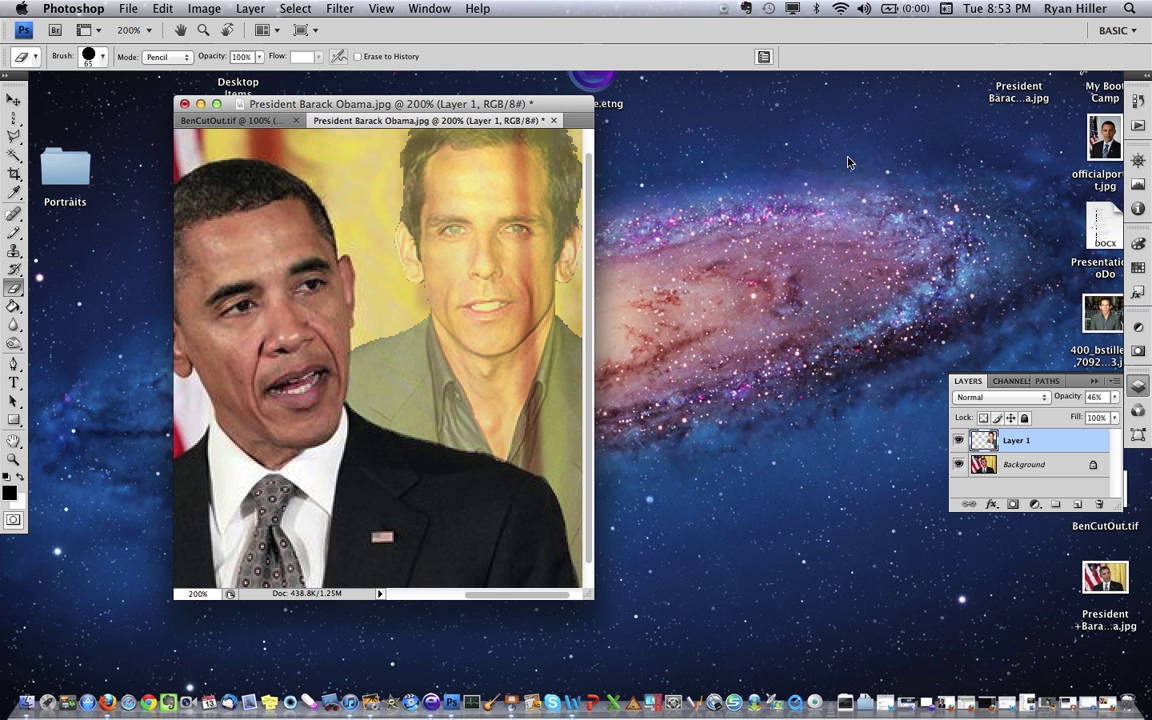
key(super+minus)
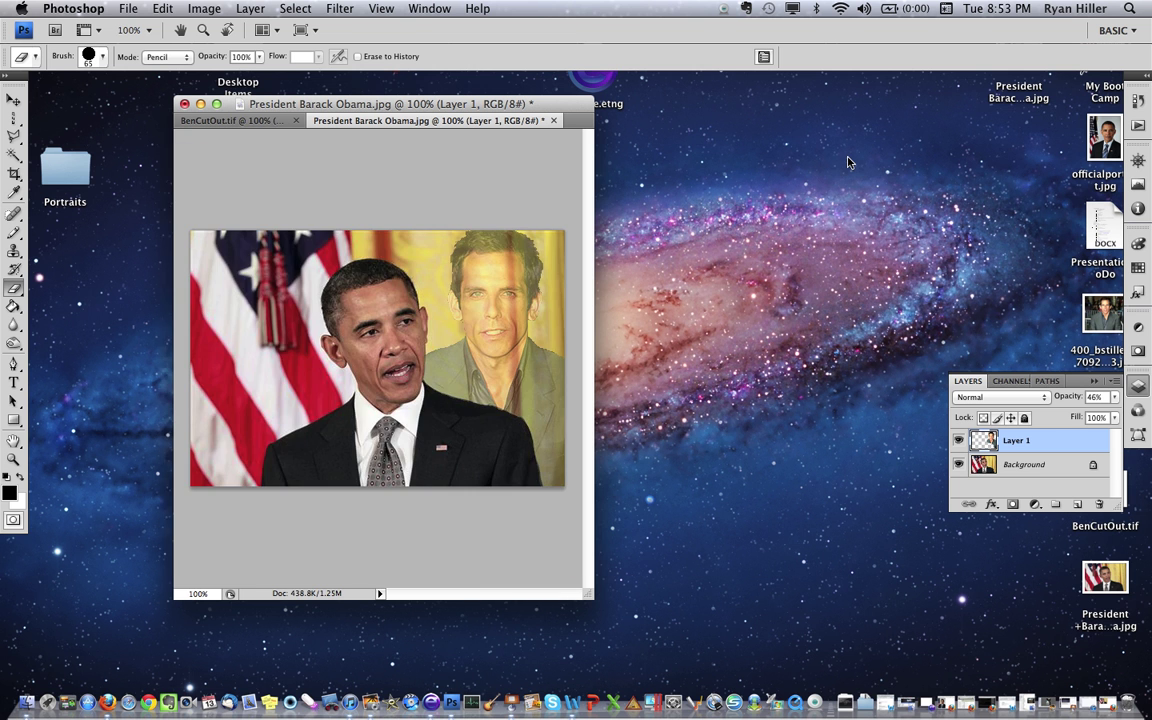
Restore Ben Stiller's Layer 1 to 100% opacity
click(1114, 398)
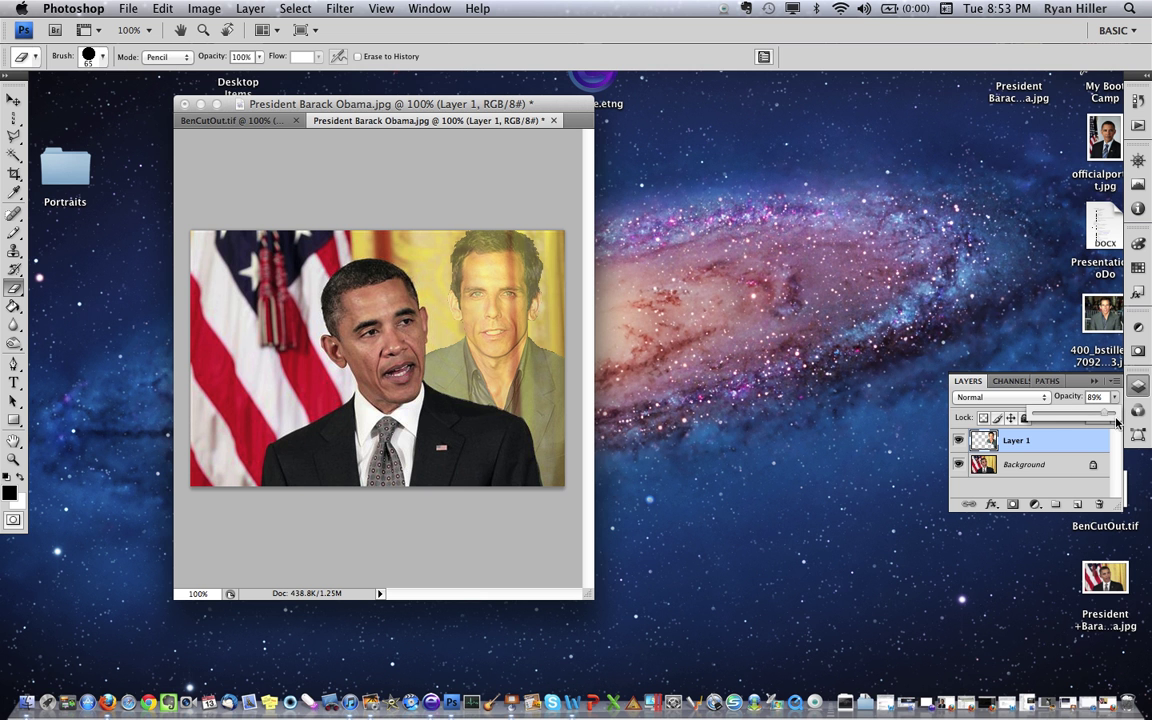
drag(1078, 416, 1138, 427)
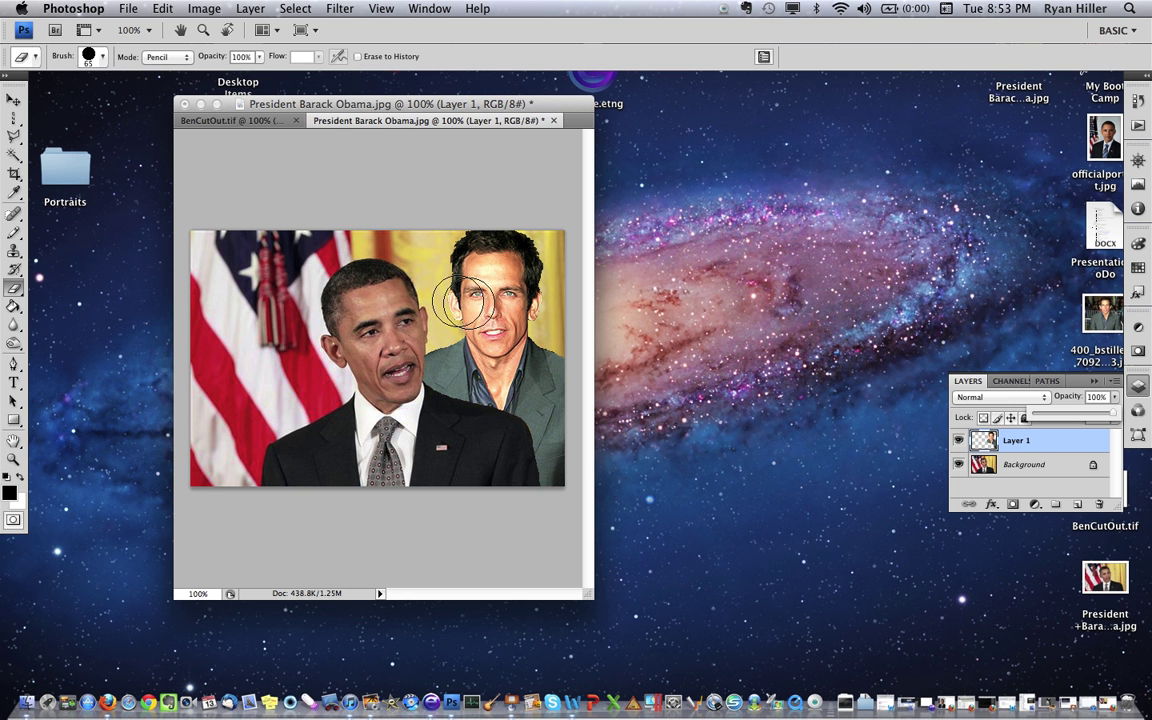
Use the Magic Wand to select the transparent area and yellow gap, then deselect to start over
click(14, 153)
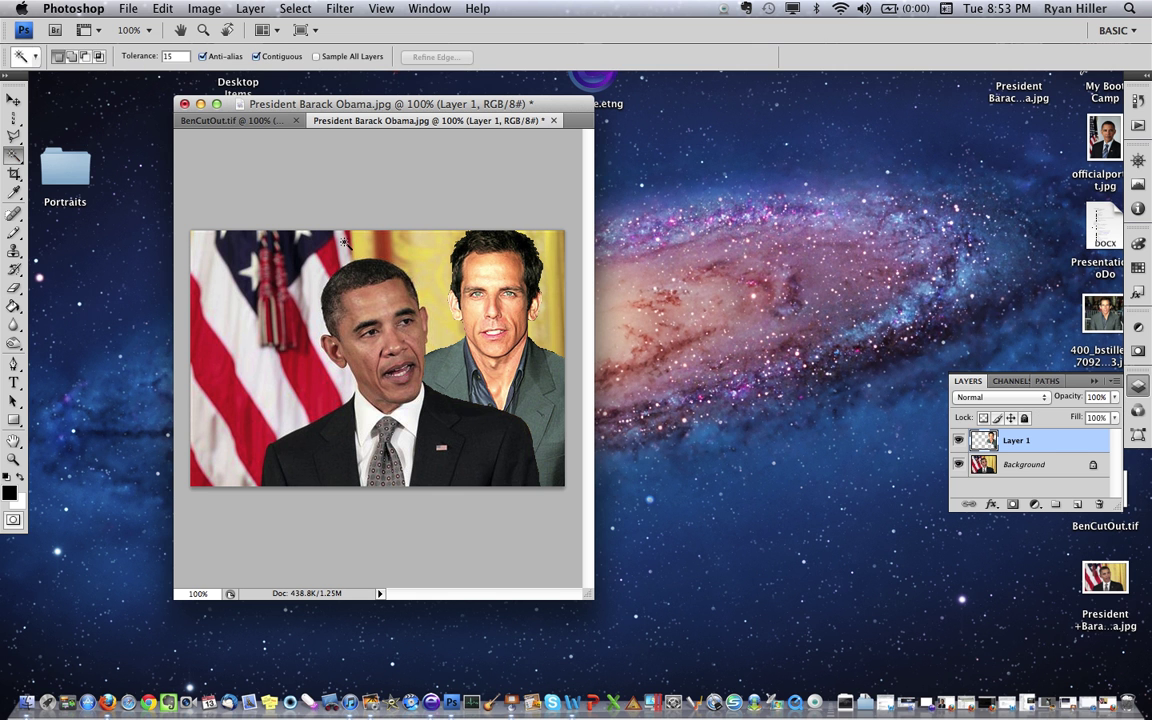
click(401, 257)
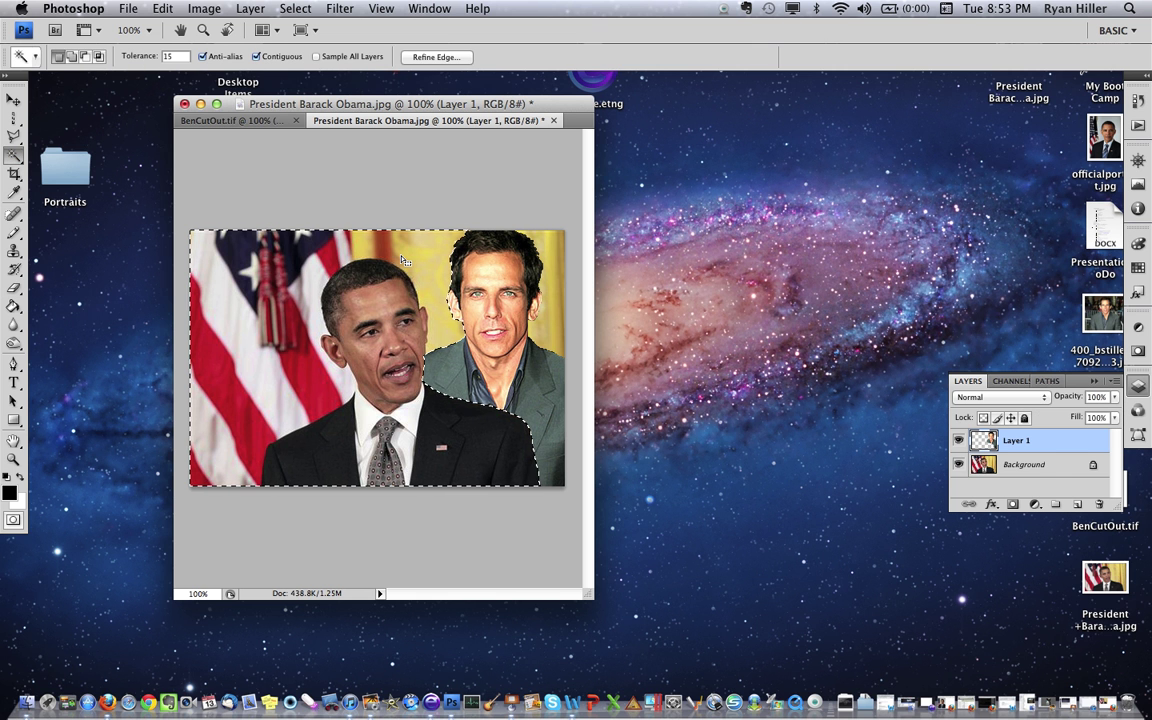
shift+click(557, 272)
click(295, 8)
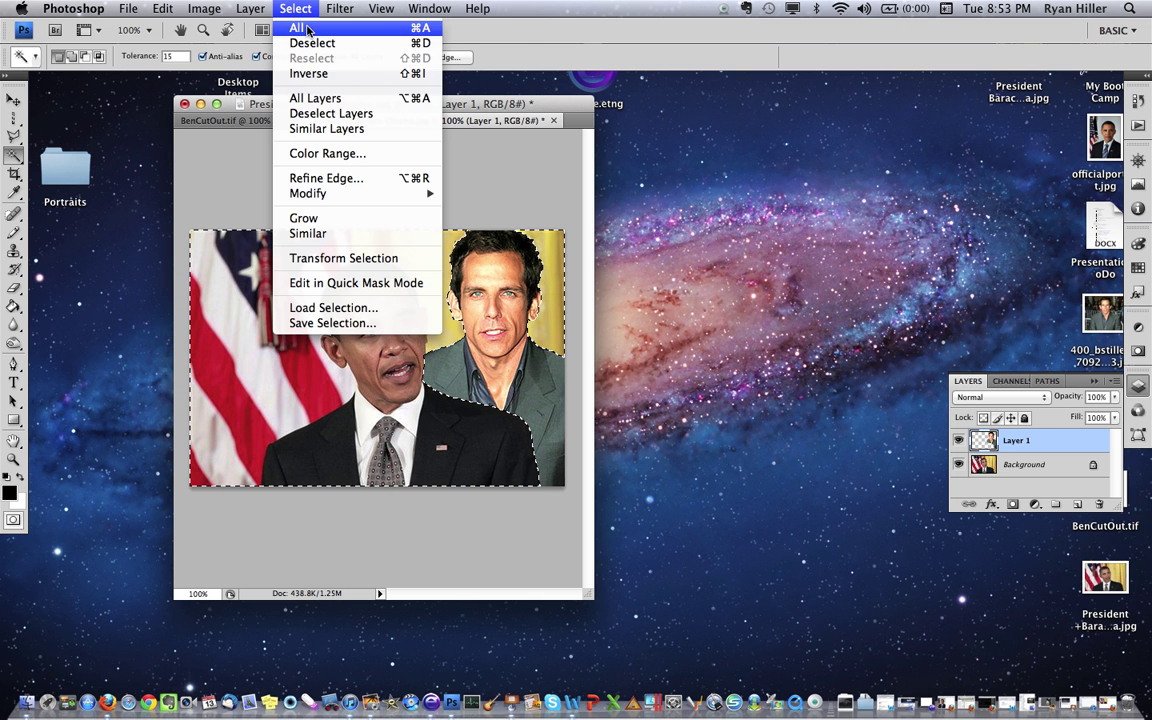
click(312, 43)
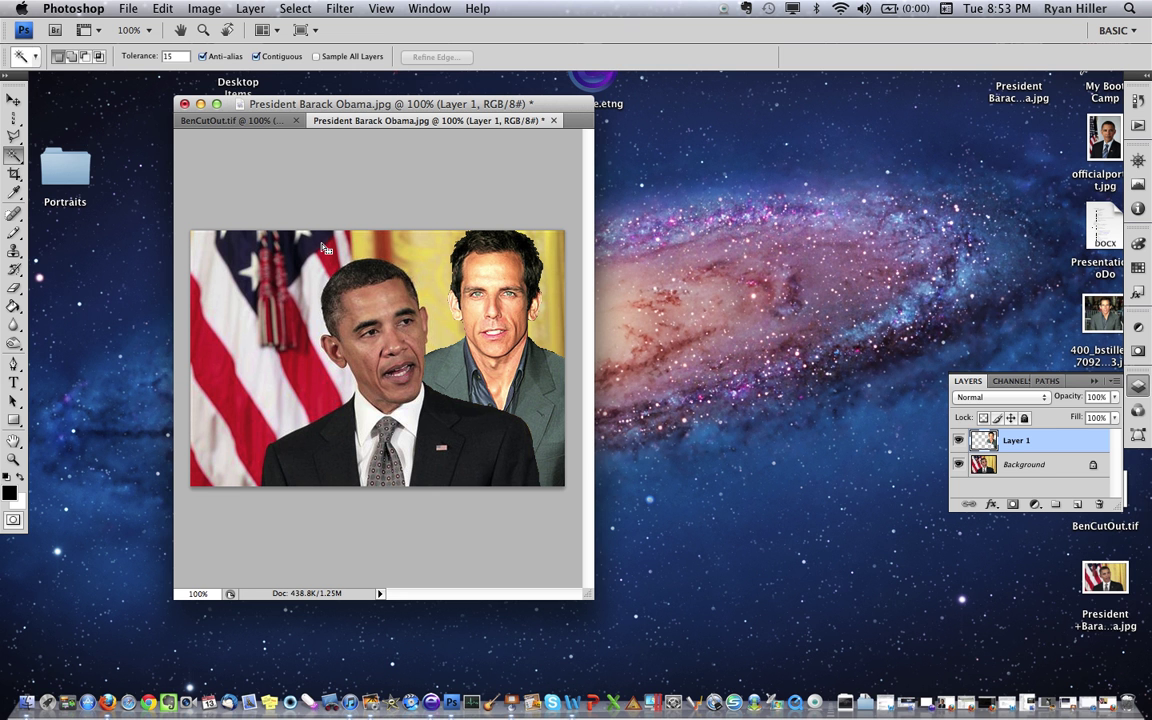
Reselect the empty area plus the yellow gap right of his hair, and bring up Expand Selection
click(325, 248)
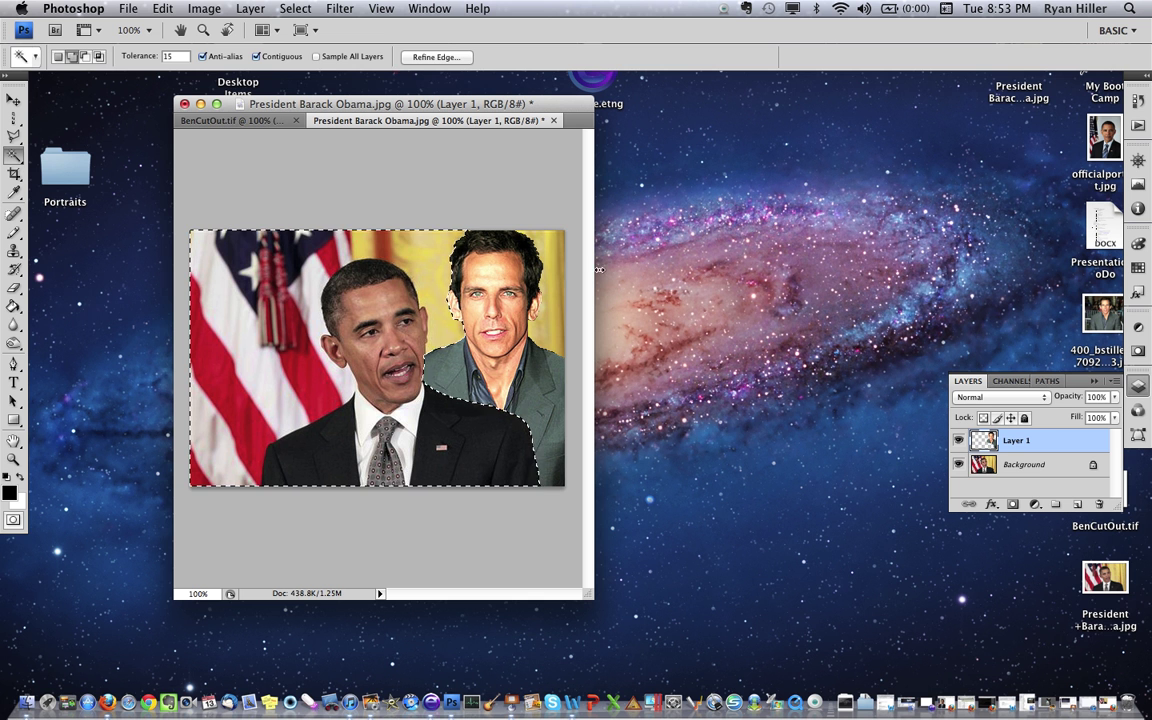
shift+click(555, 263)
click(295, 9)
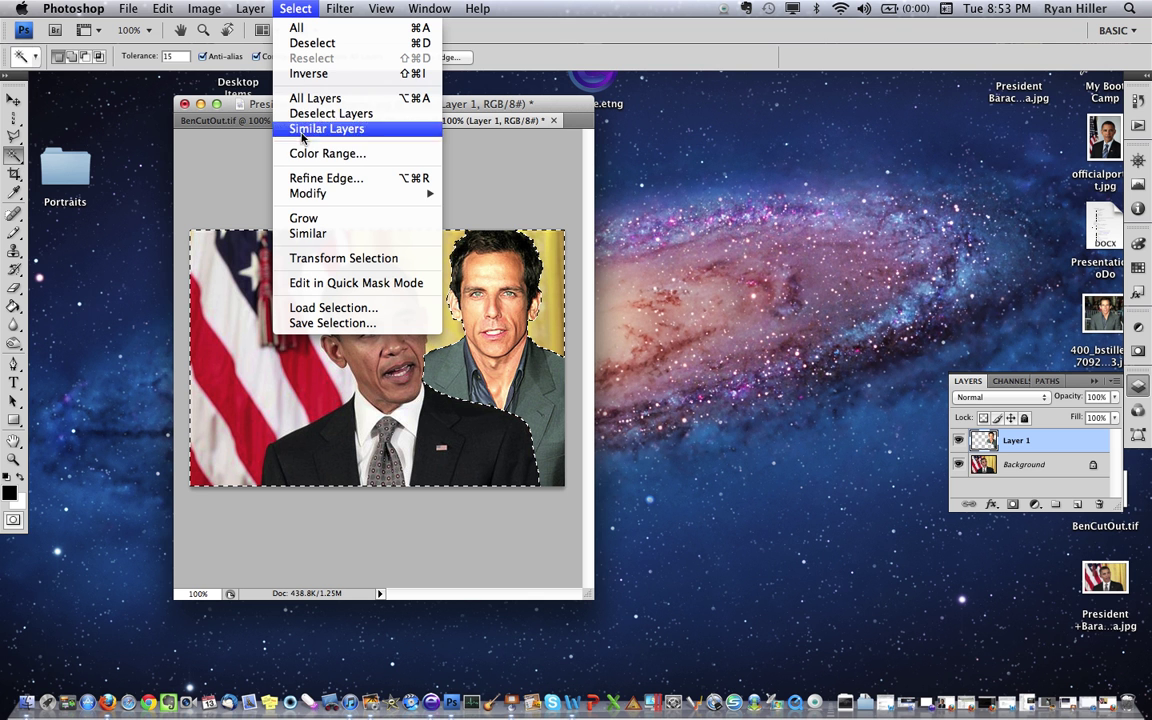
mouse_move(310, 194)
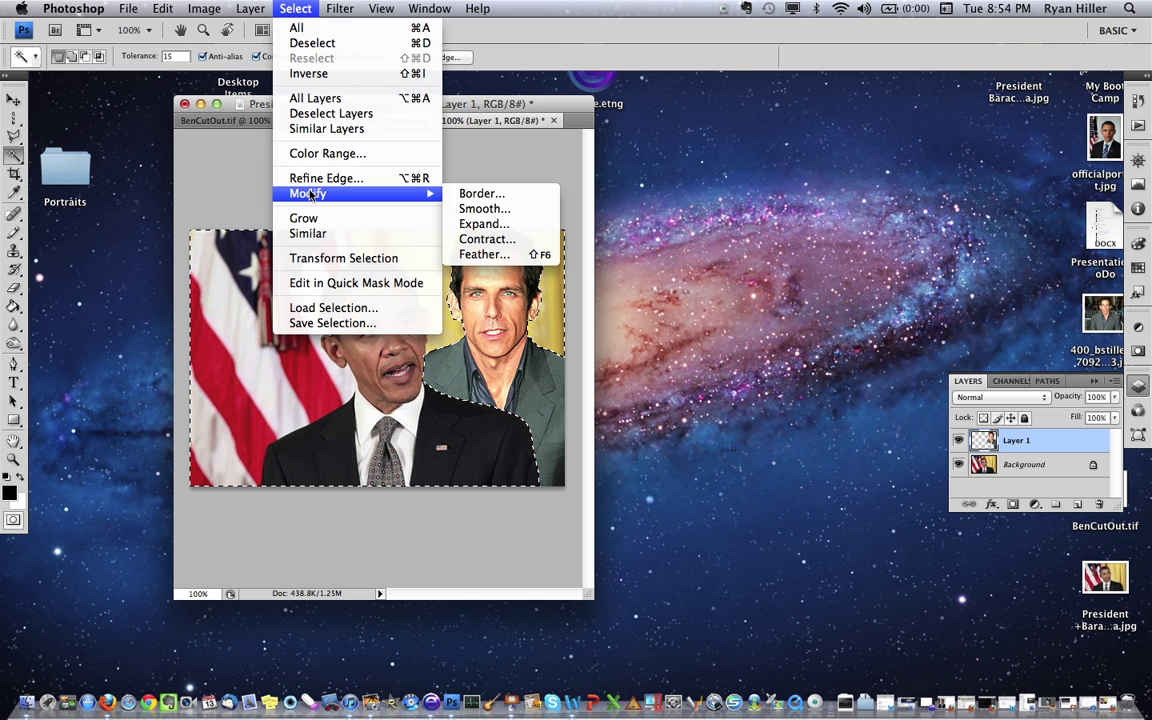
click(477, 224)
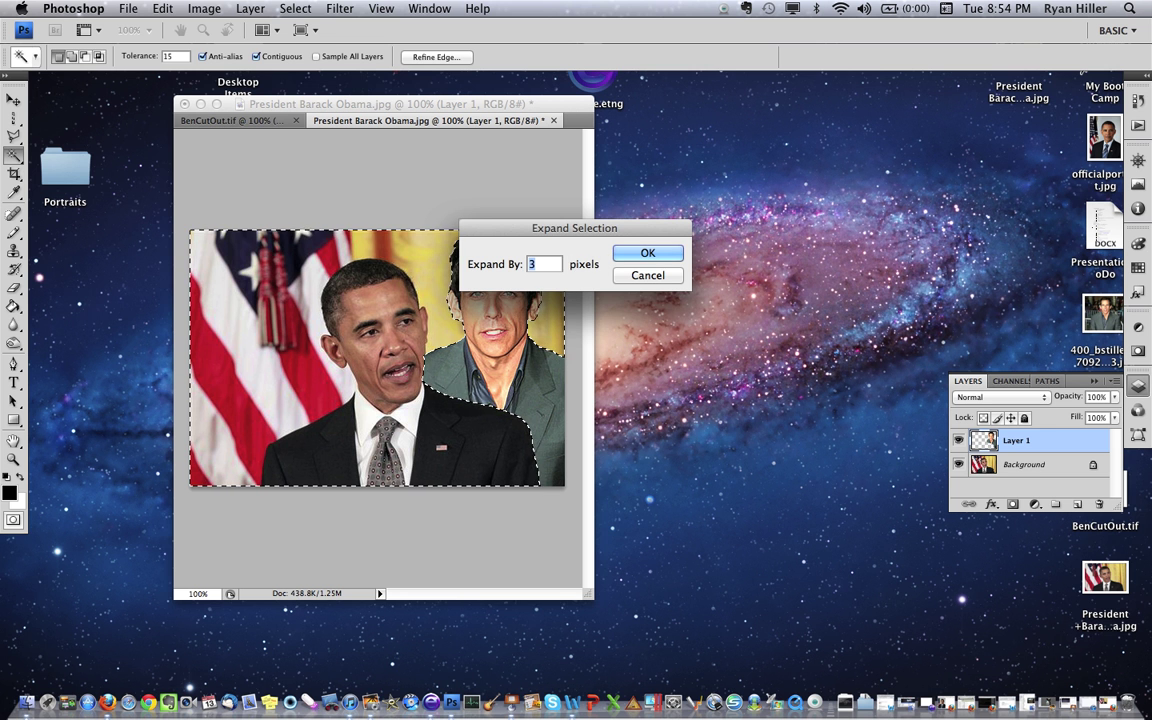
Expand the selection around Ben Stiller's figure by 2 pixels
text(2)
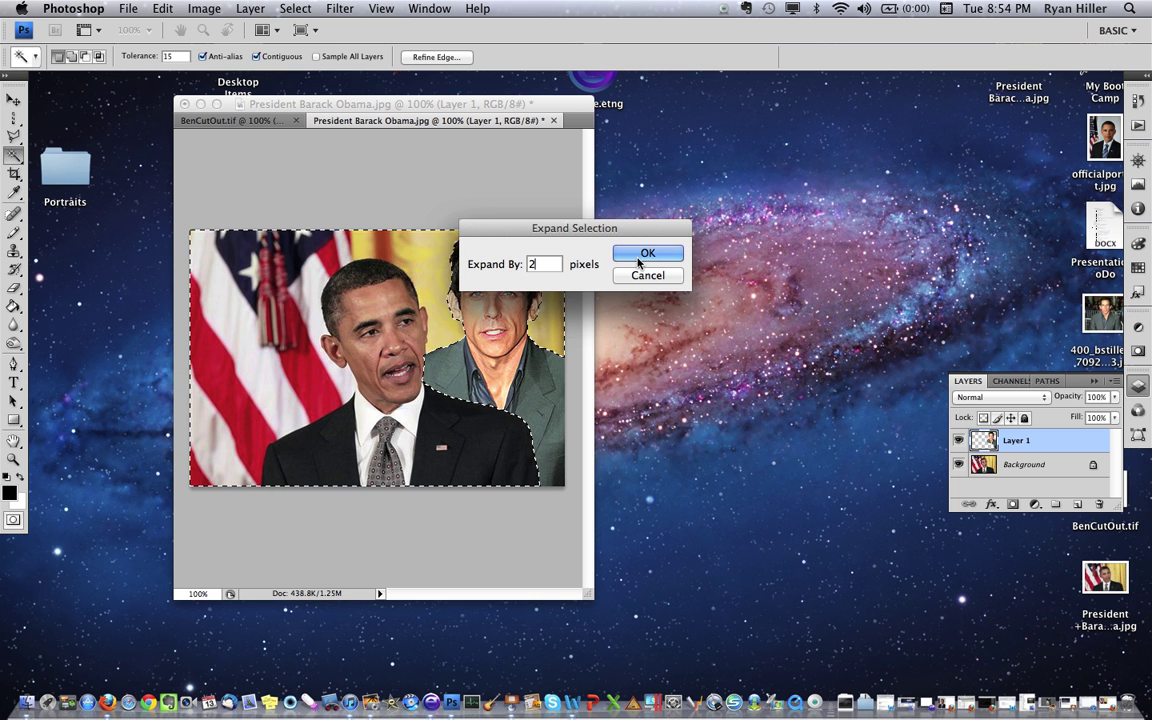
click(640, 258)
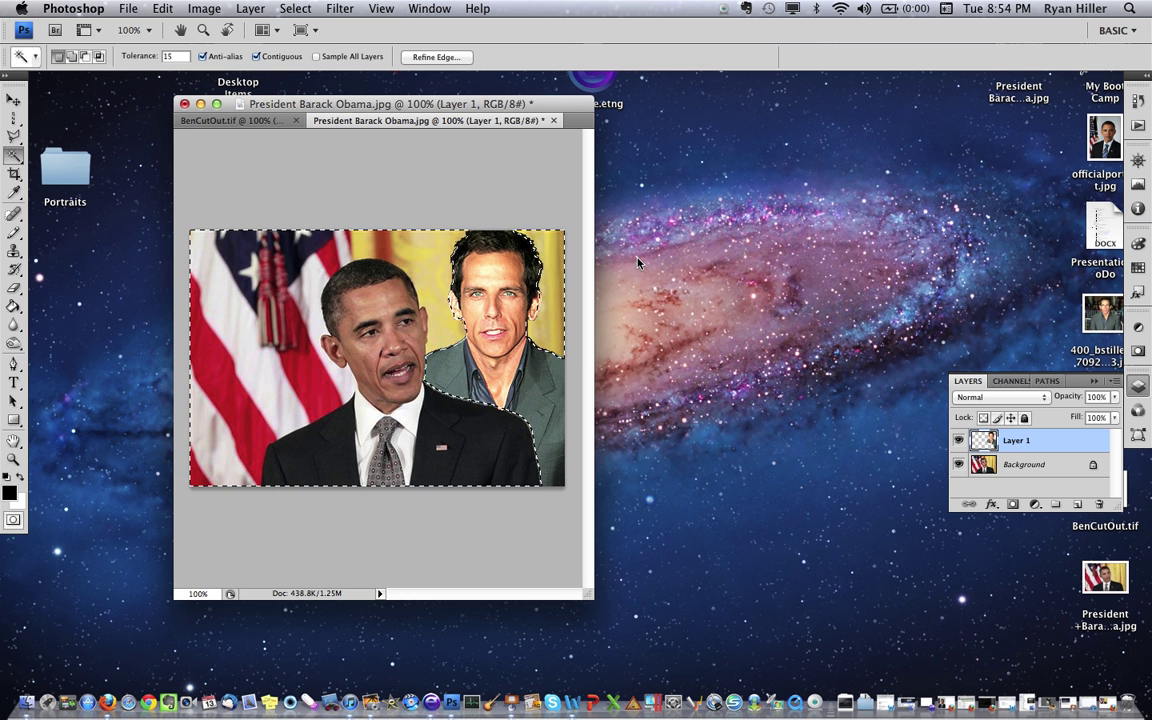
Apply a 0.5-pixel Gaussian Blur within the expanded selection on Ben's layer
click(345, 9)
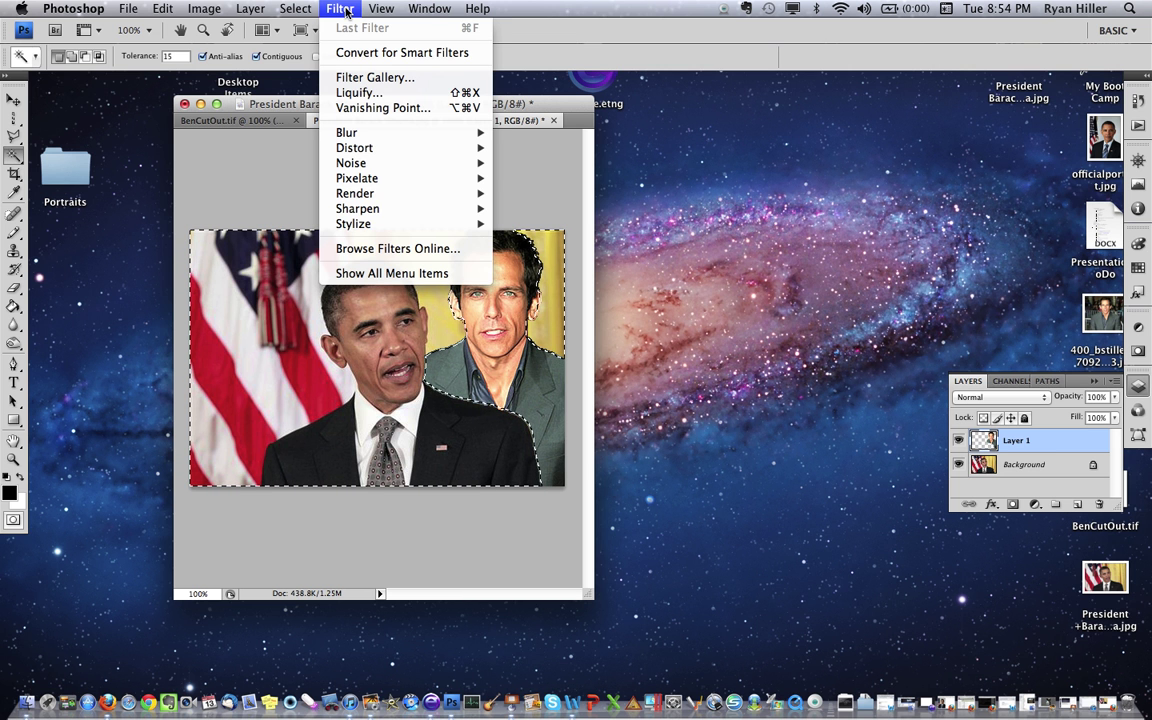
mouse_move(326, 131)
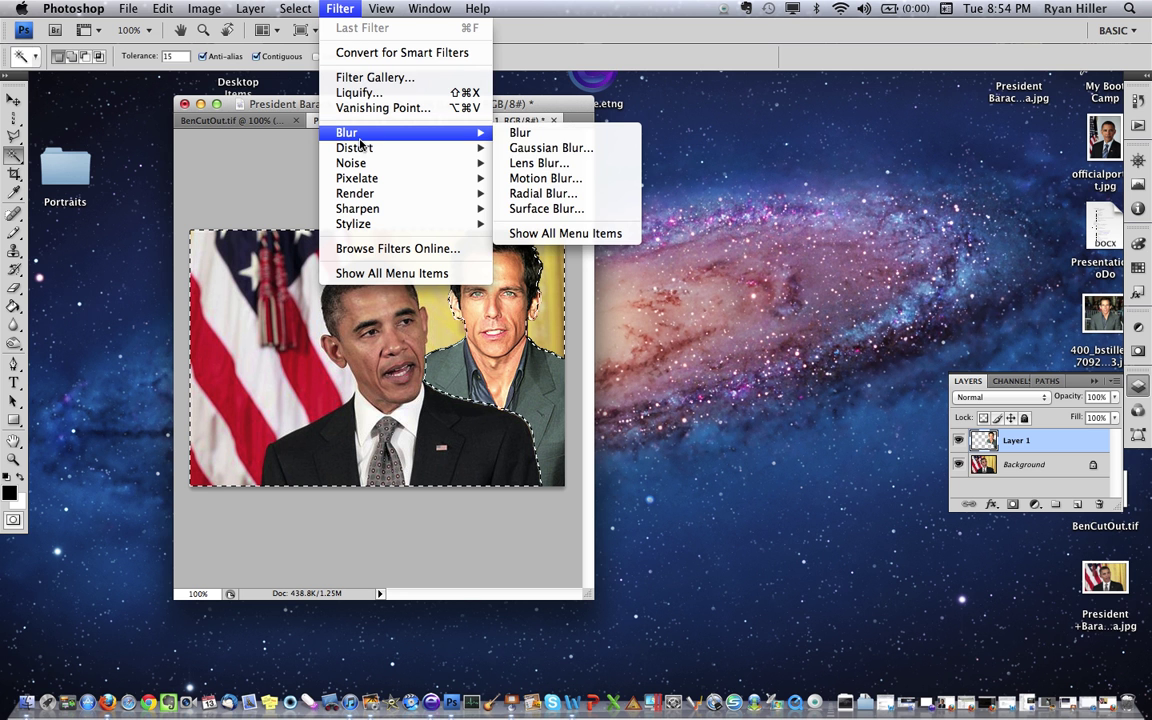
click(522, 148)
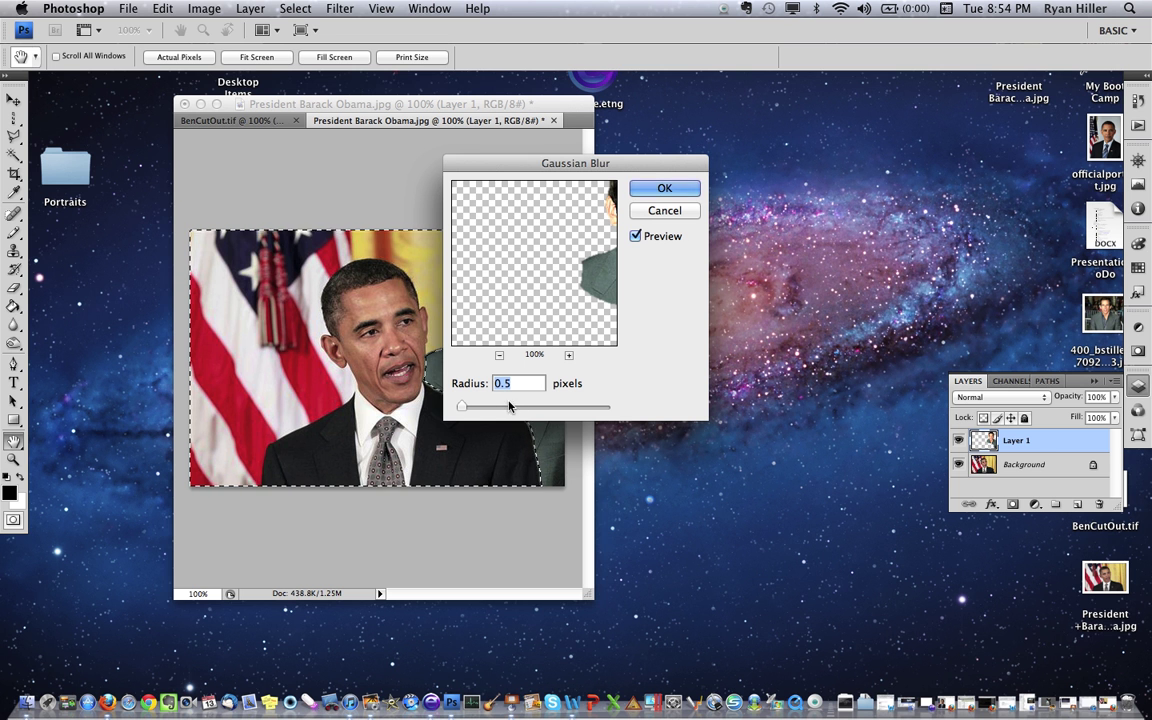
click(664, 188)
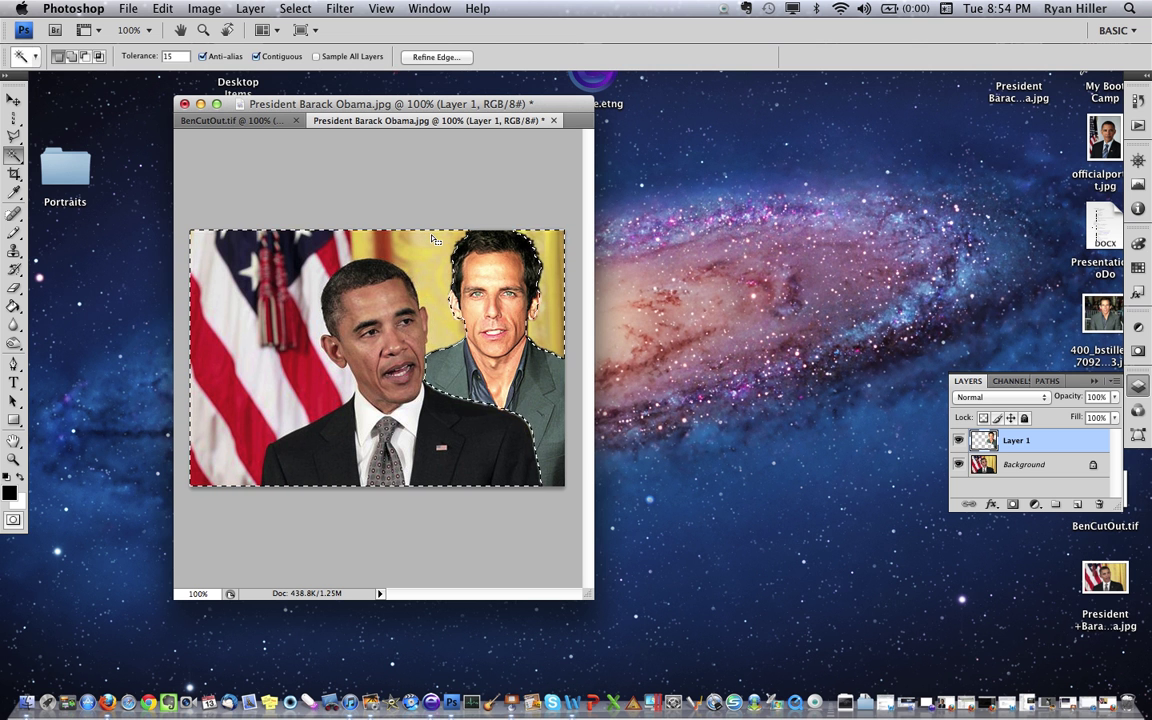
click(296, 8)
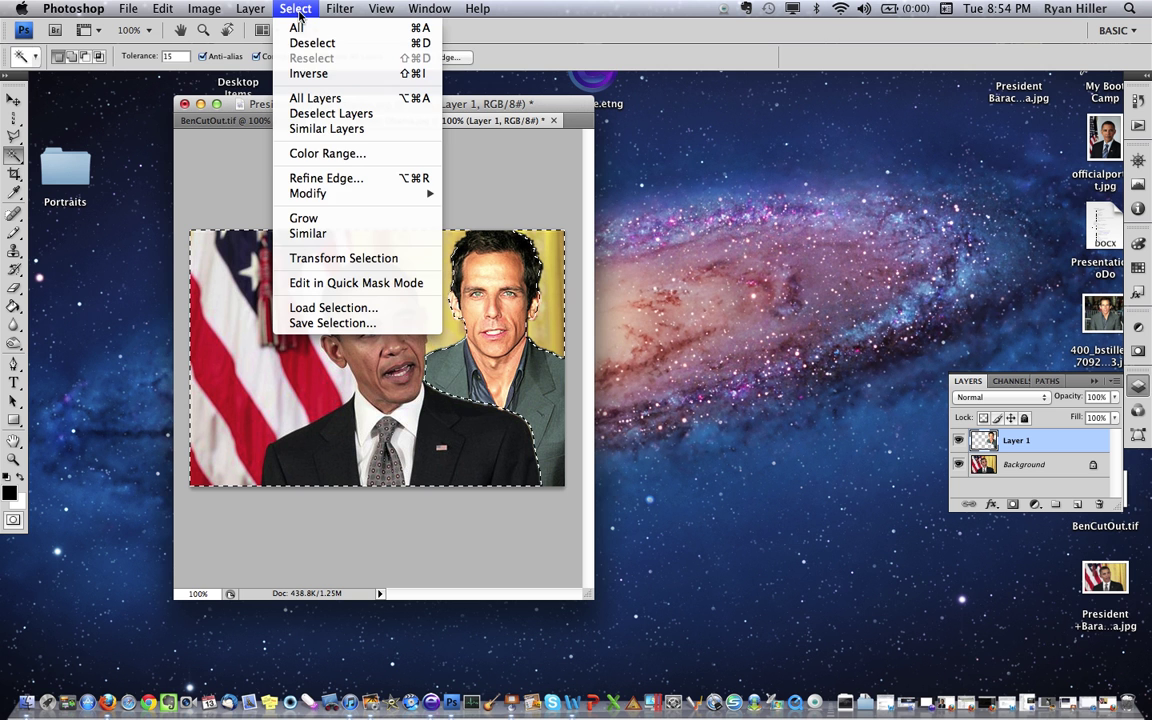
Deselect, then apply Exposure -0.52 with a -0.0102 offset to Ben's layer
click(310, 44)
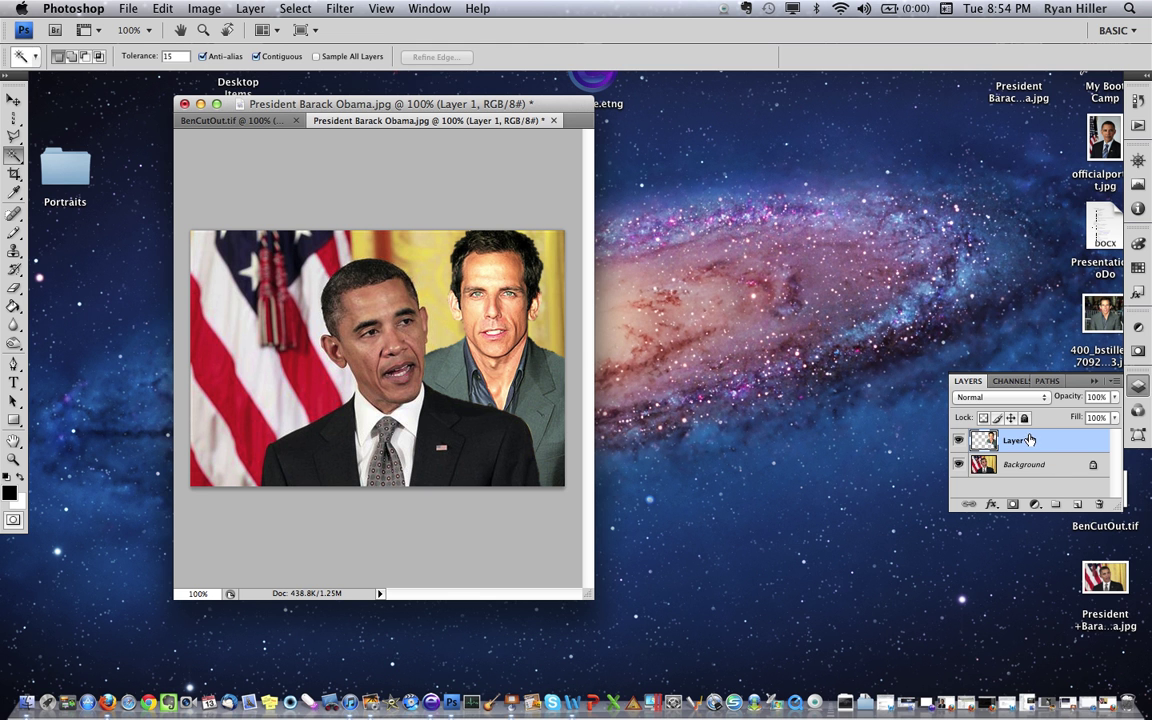
click(203, 9)
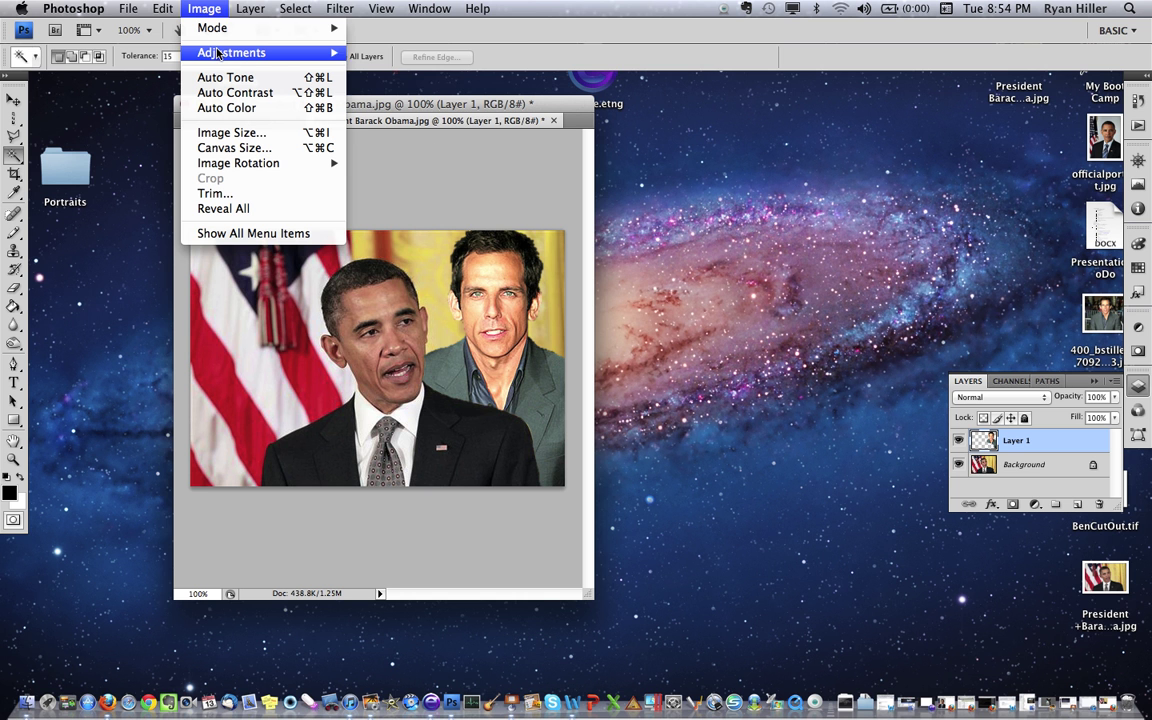
mouse_move(217, 53)
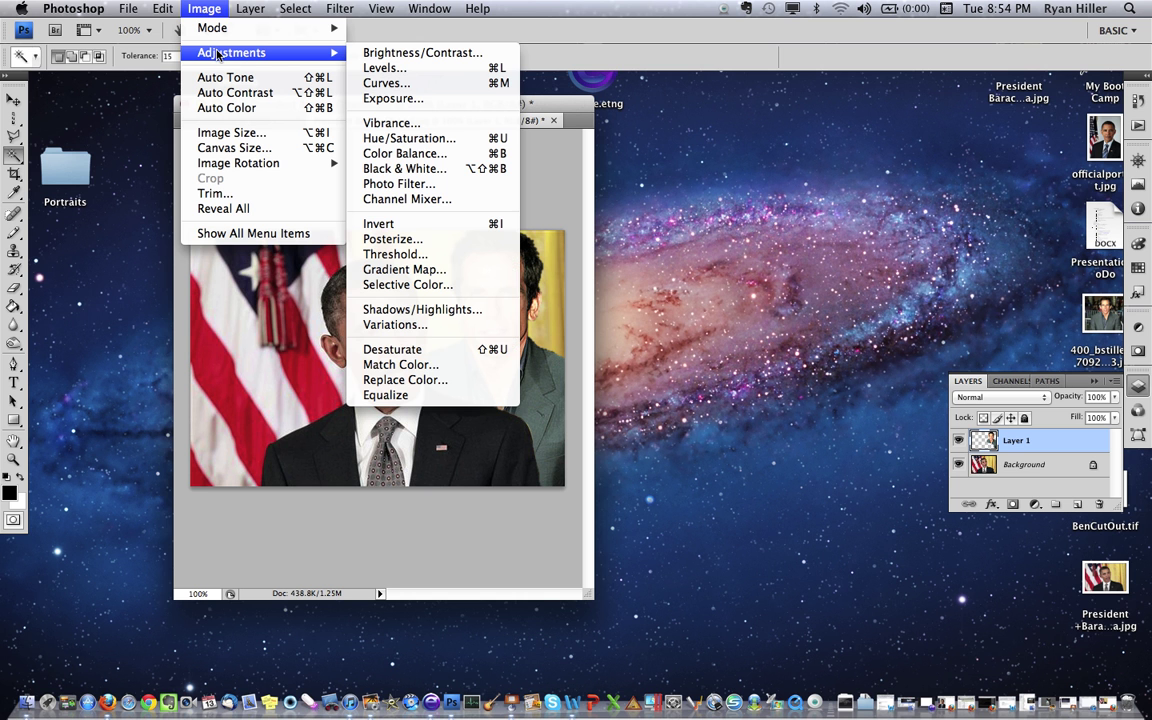
click(398, 103)
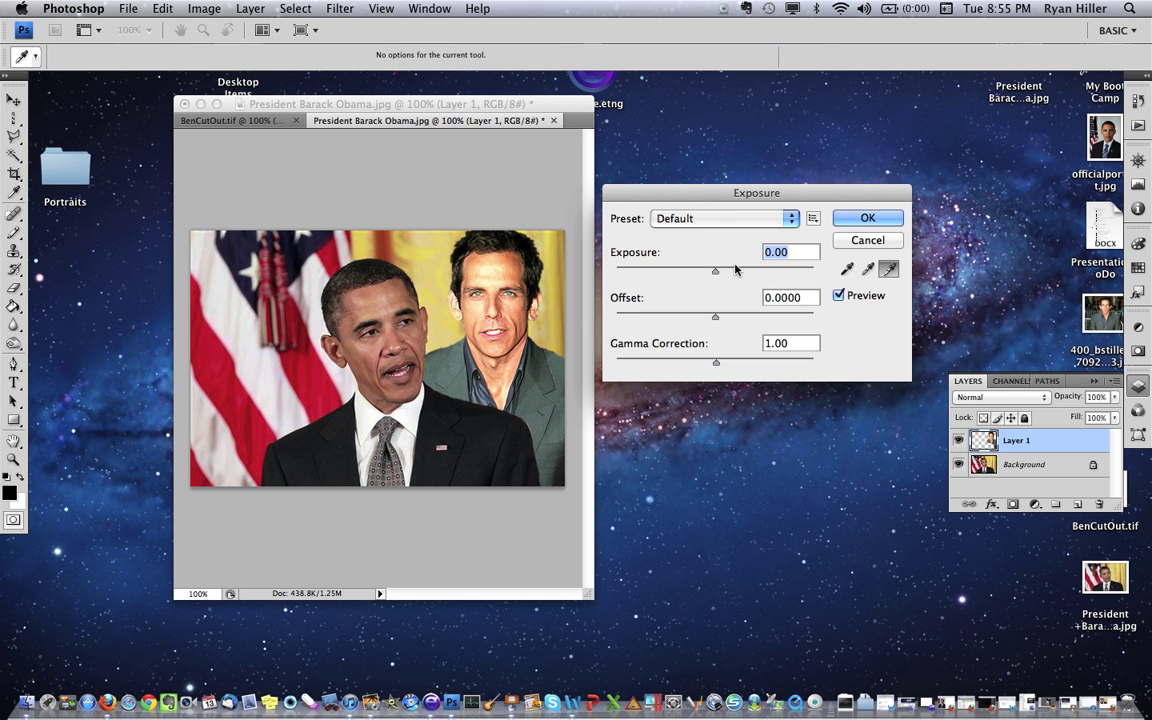
drag(716, 270, 707, 276)
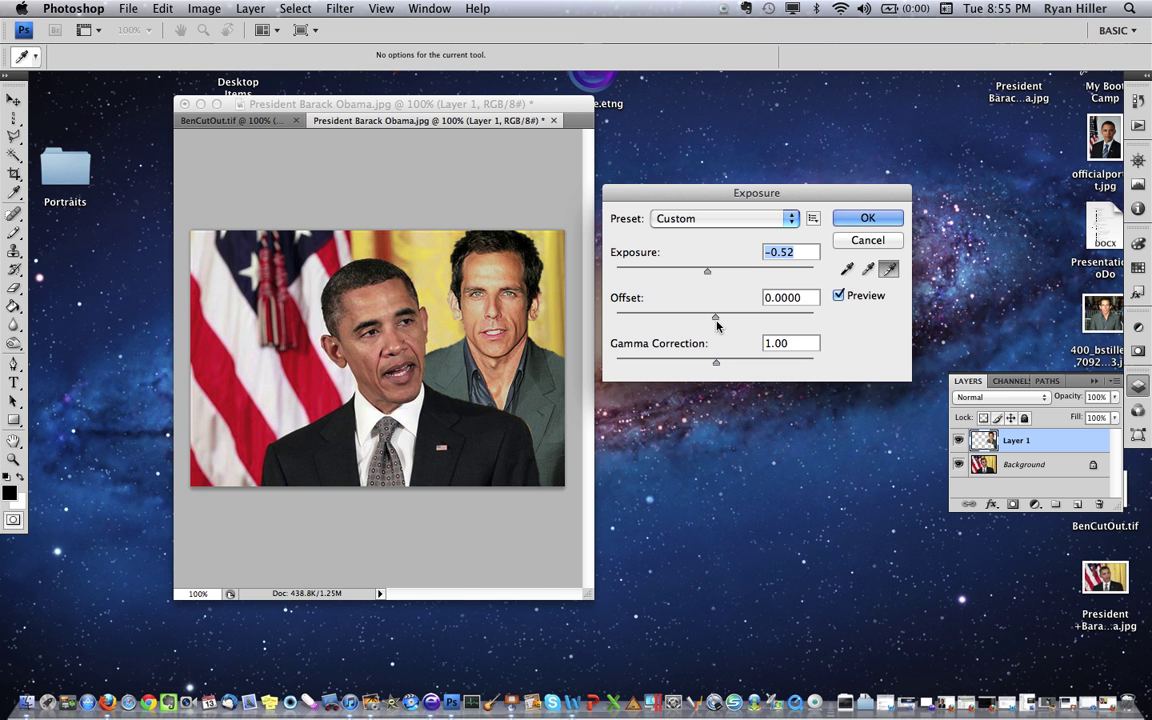
mouse_move(716, 320)
mouse_down()
mouse_move(699, 316)
mouse_move(713, 320)
mouse_up()
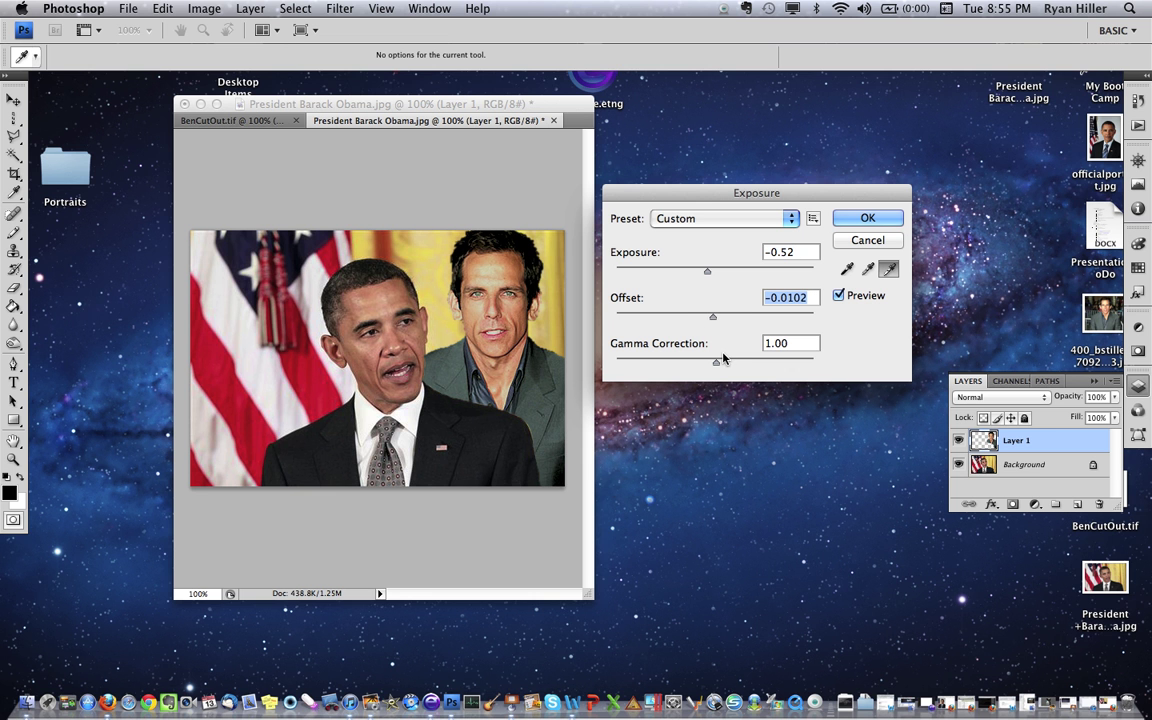
click(892, 218)
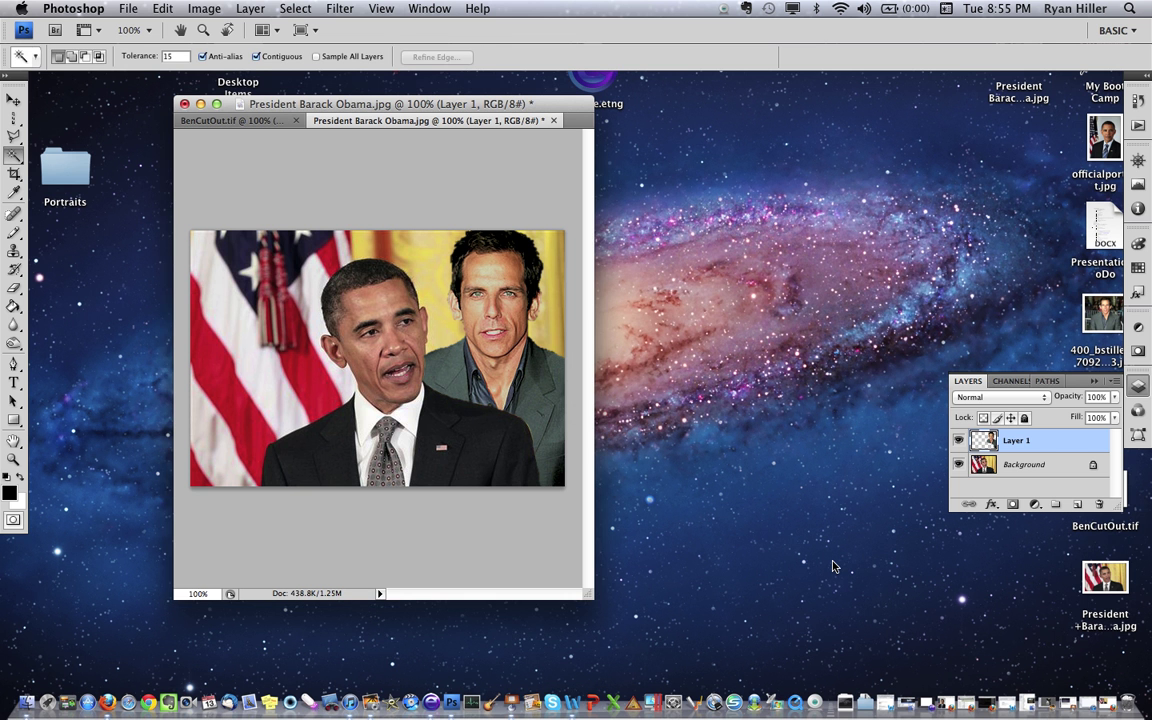
Zoom in, enlarge the document window to show both faces, and move it left
key(super+equal)
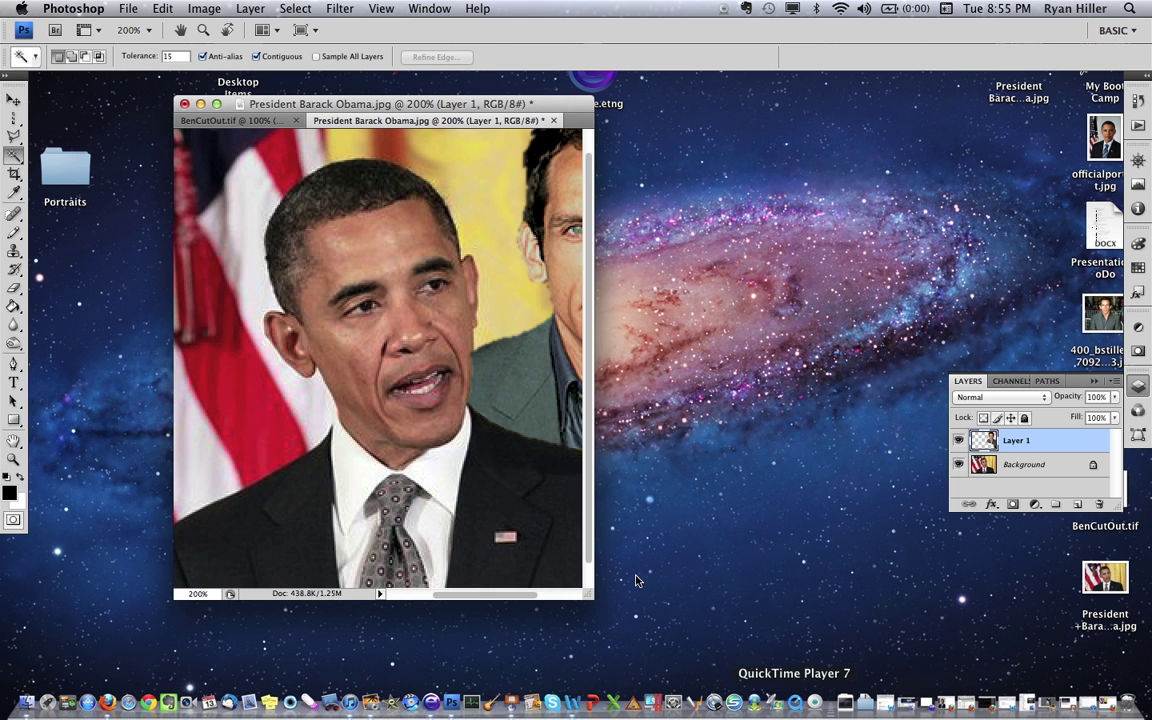
drag(590, 594, 1030, 689)
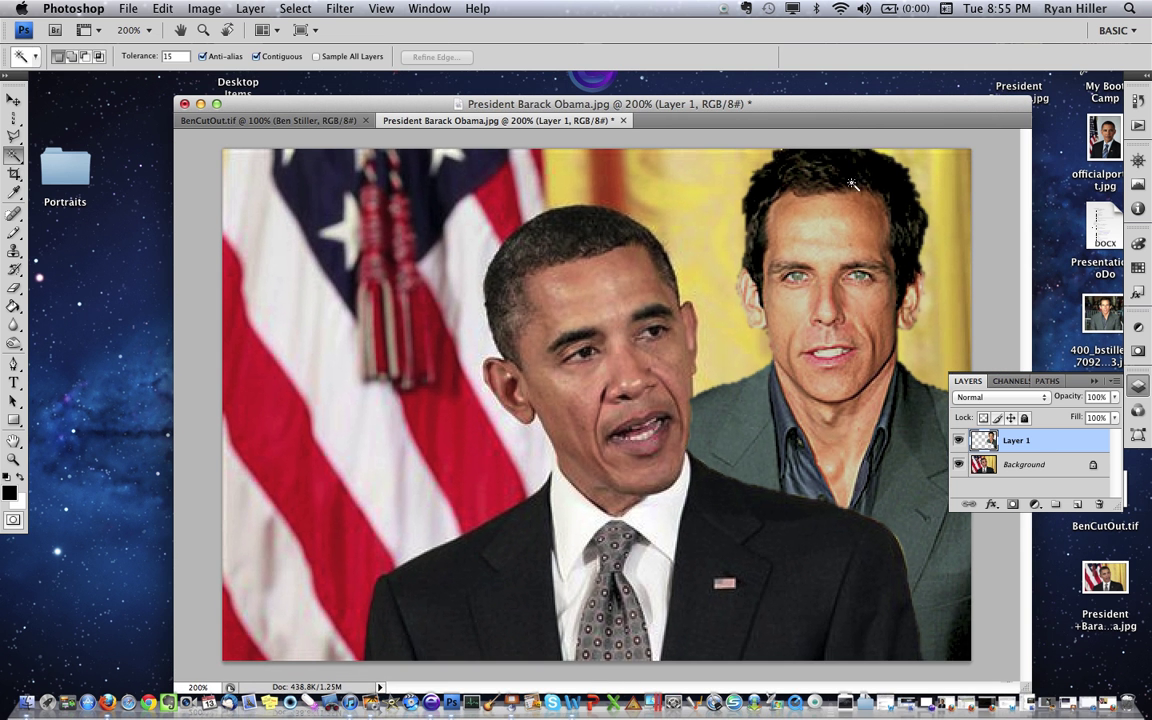
drag(842, 101, 676, 77)
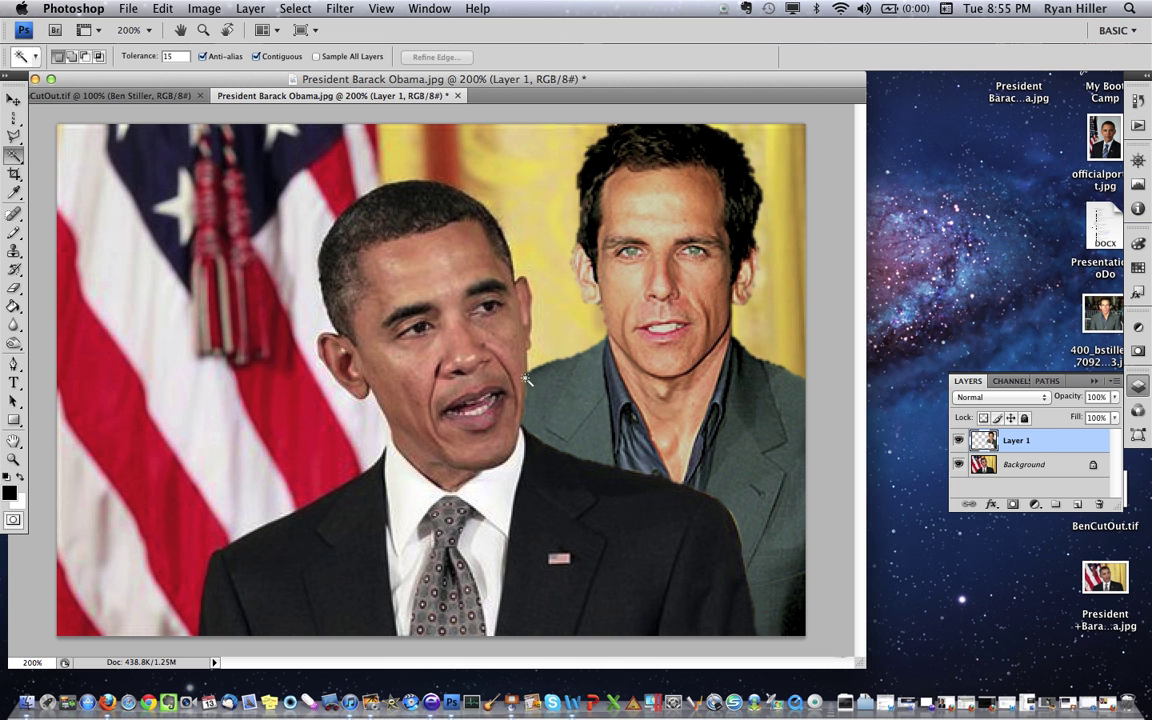
Zoom to 300% on the faces, select the Eraser tool, then zoom back to 100%
key(super+equal)
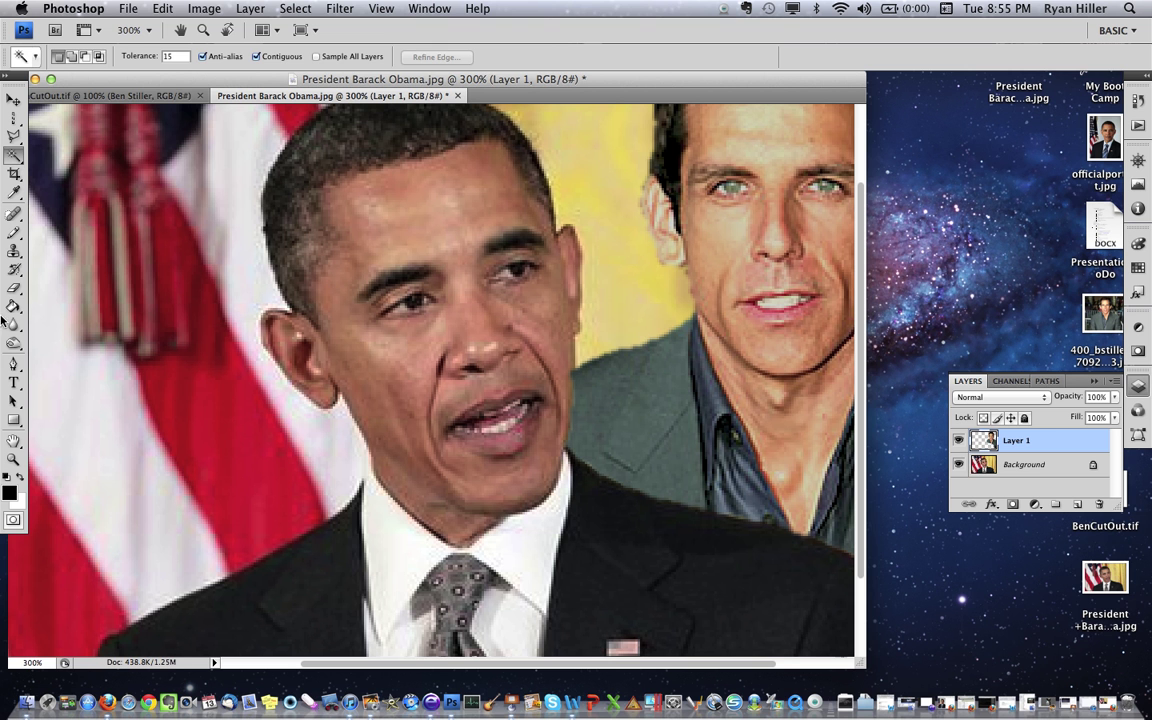
click(14, 288)
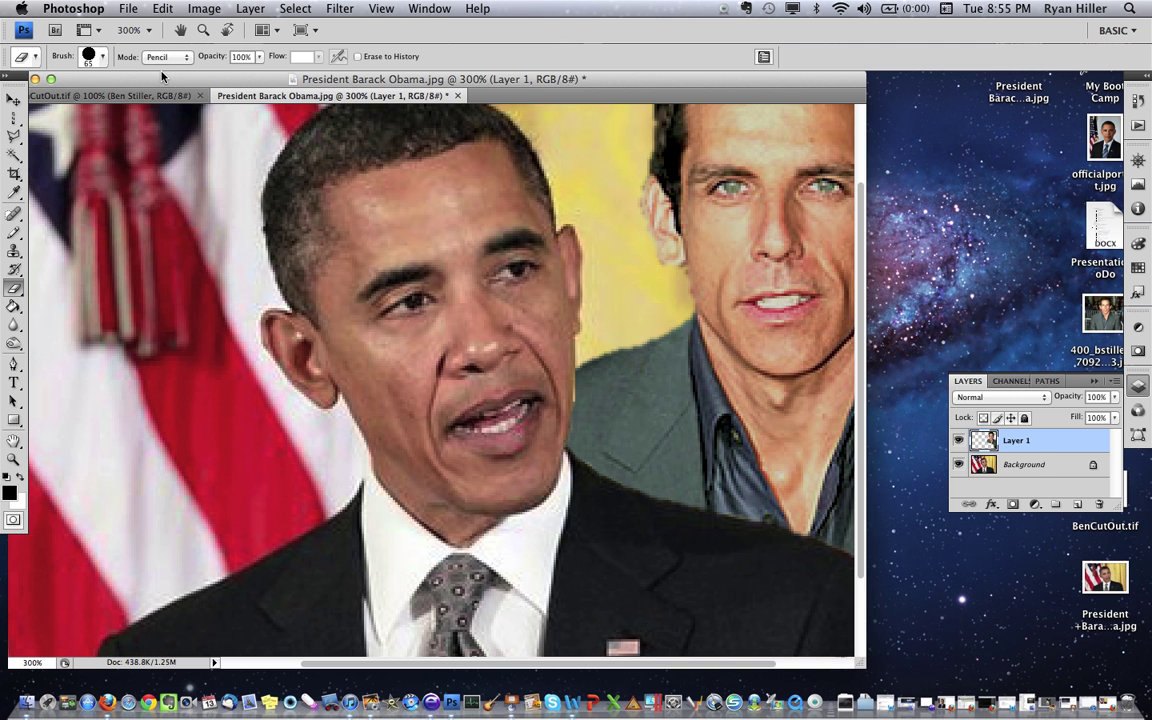
key(super+minus)
key(super+minus)
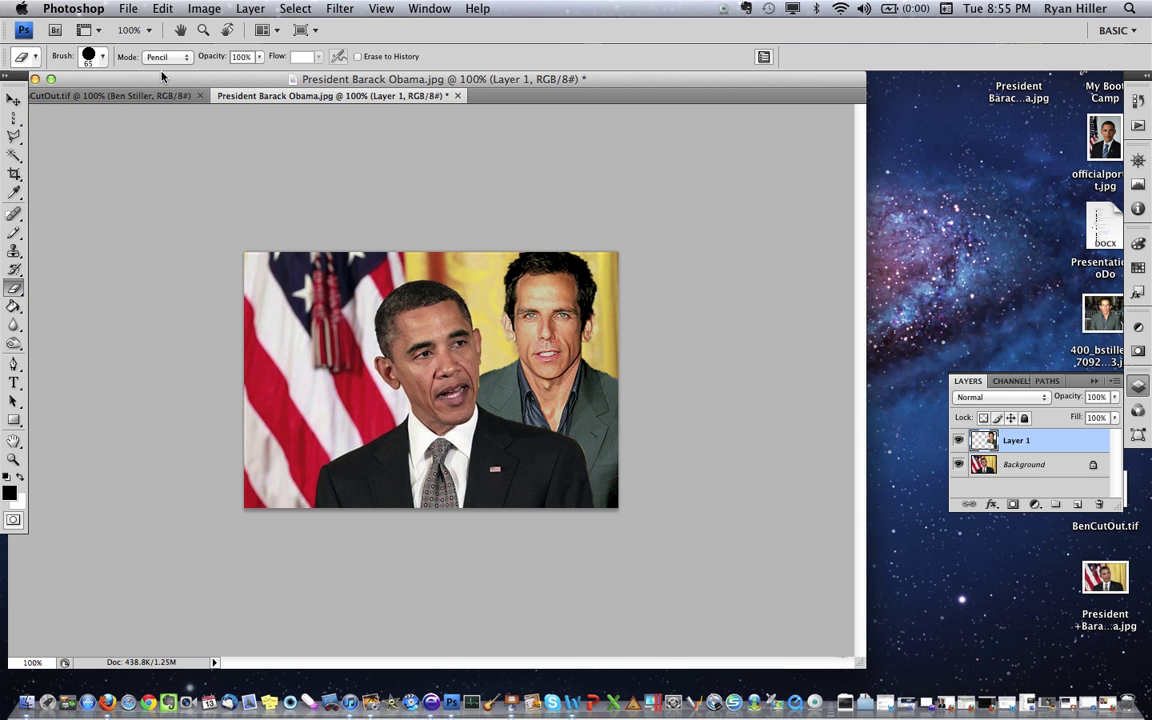